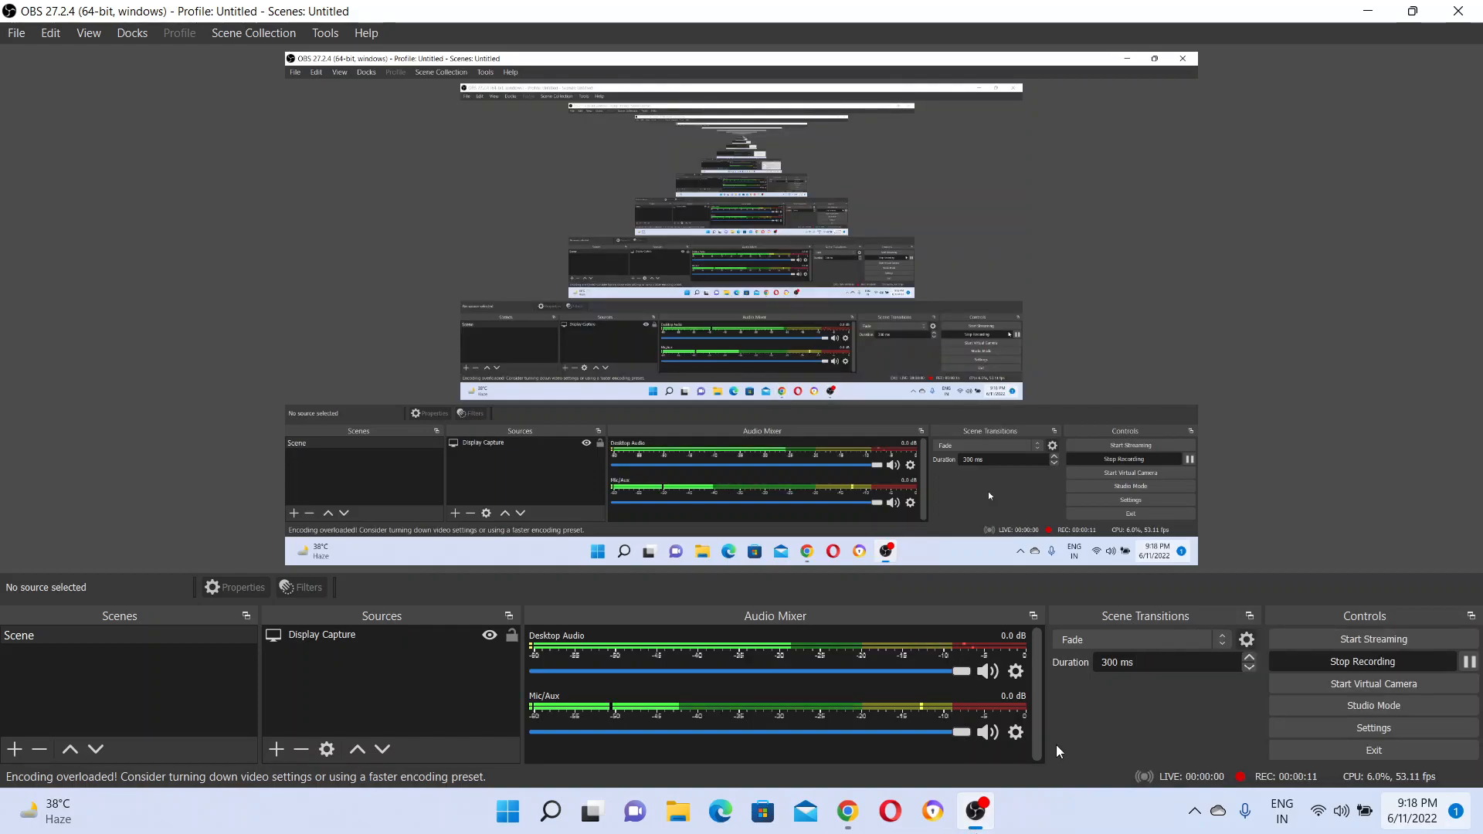
- Switch to the GoDaddy page in Chrome and open the account's product list
left_click(847, 812)
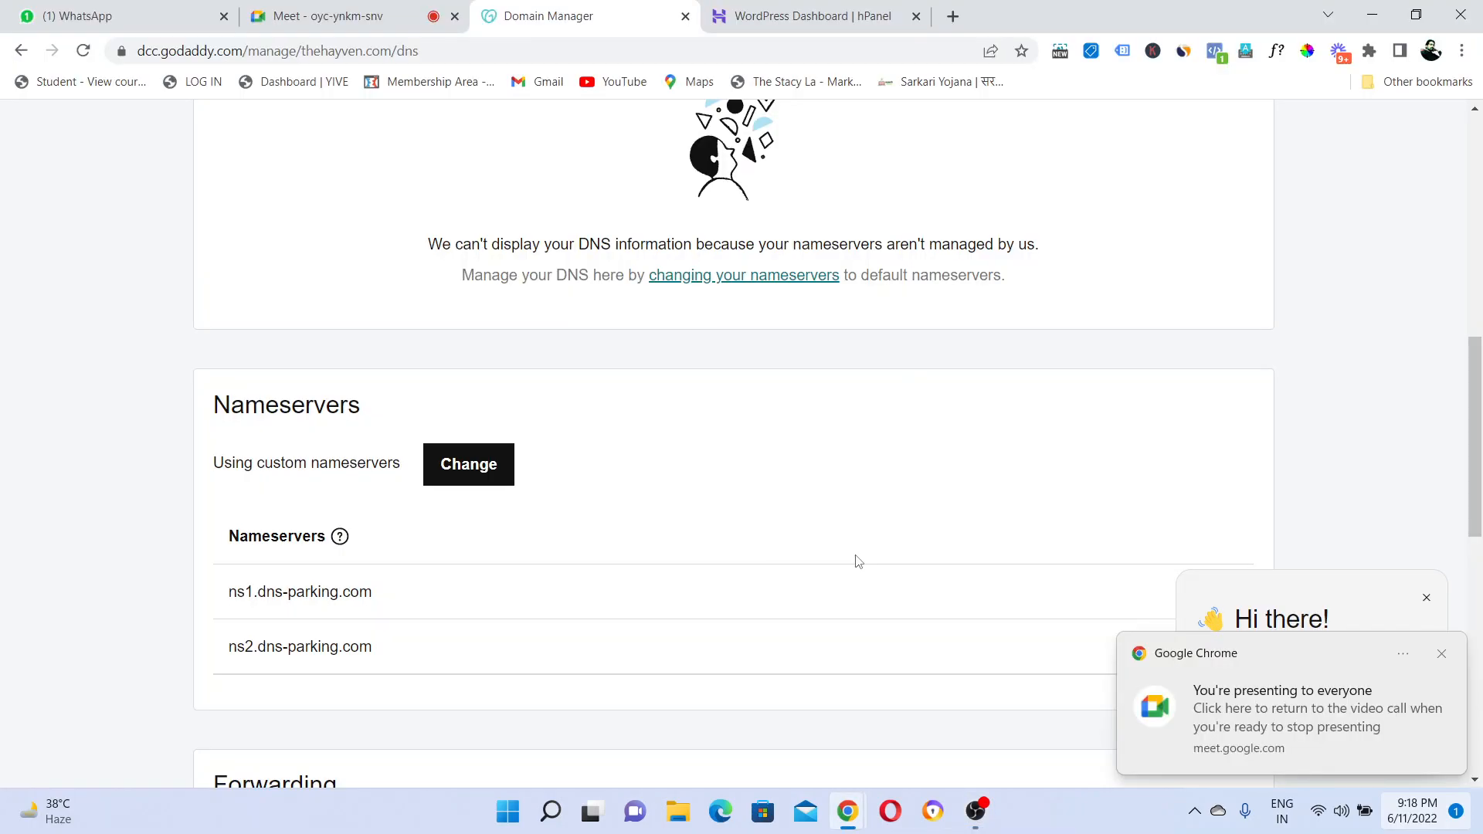
left_click_drag(1477, 409, 1481, 97)
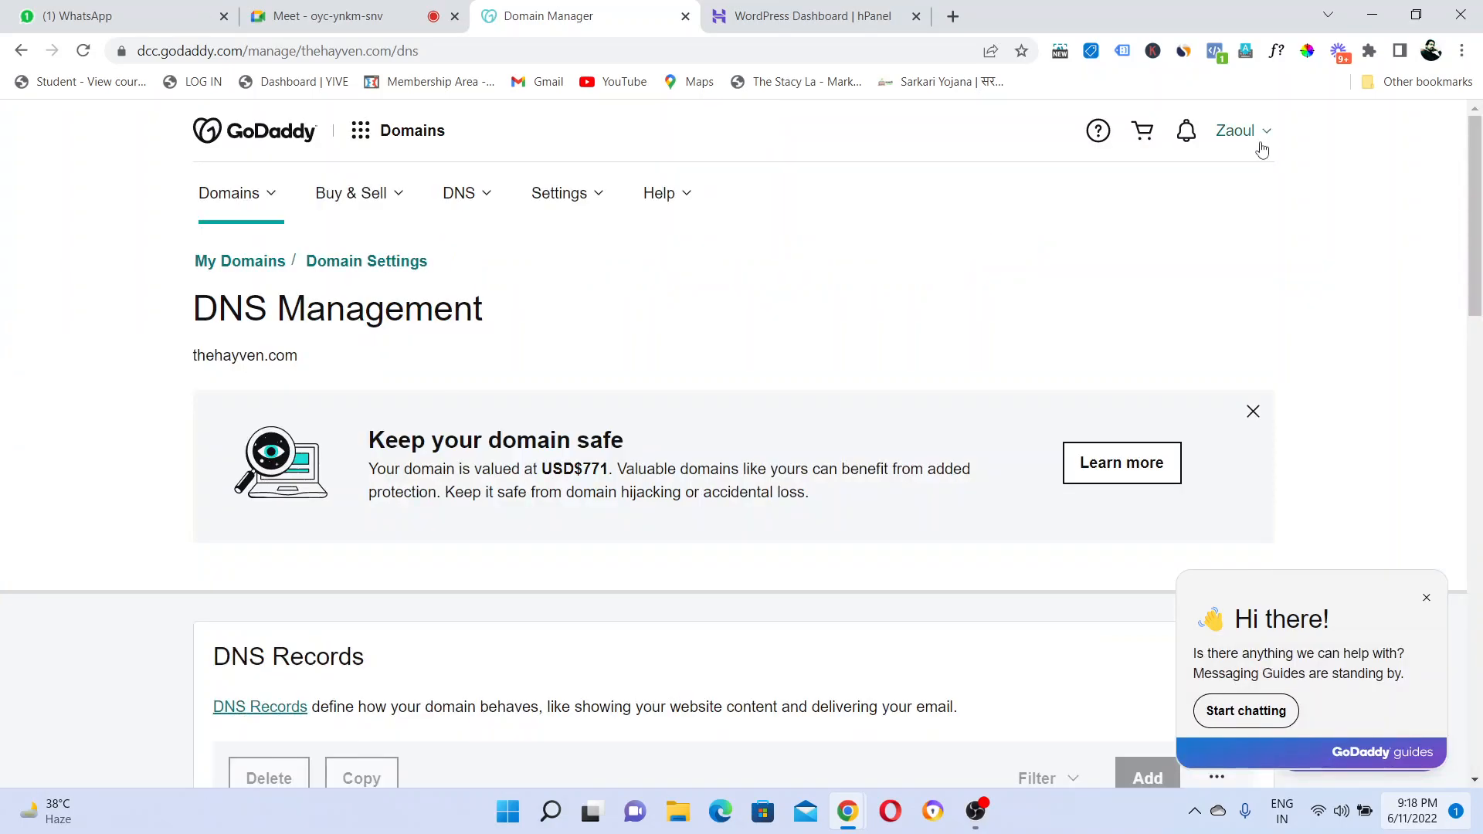
left_click(1261, 144)
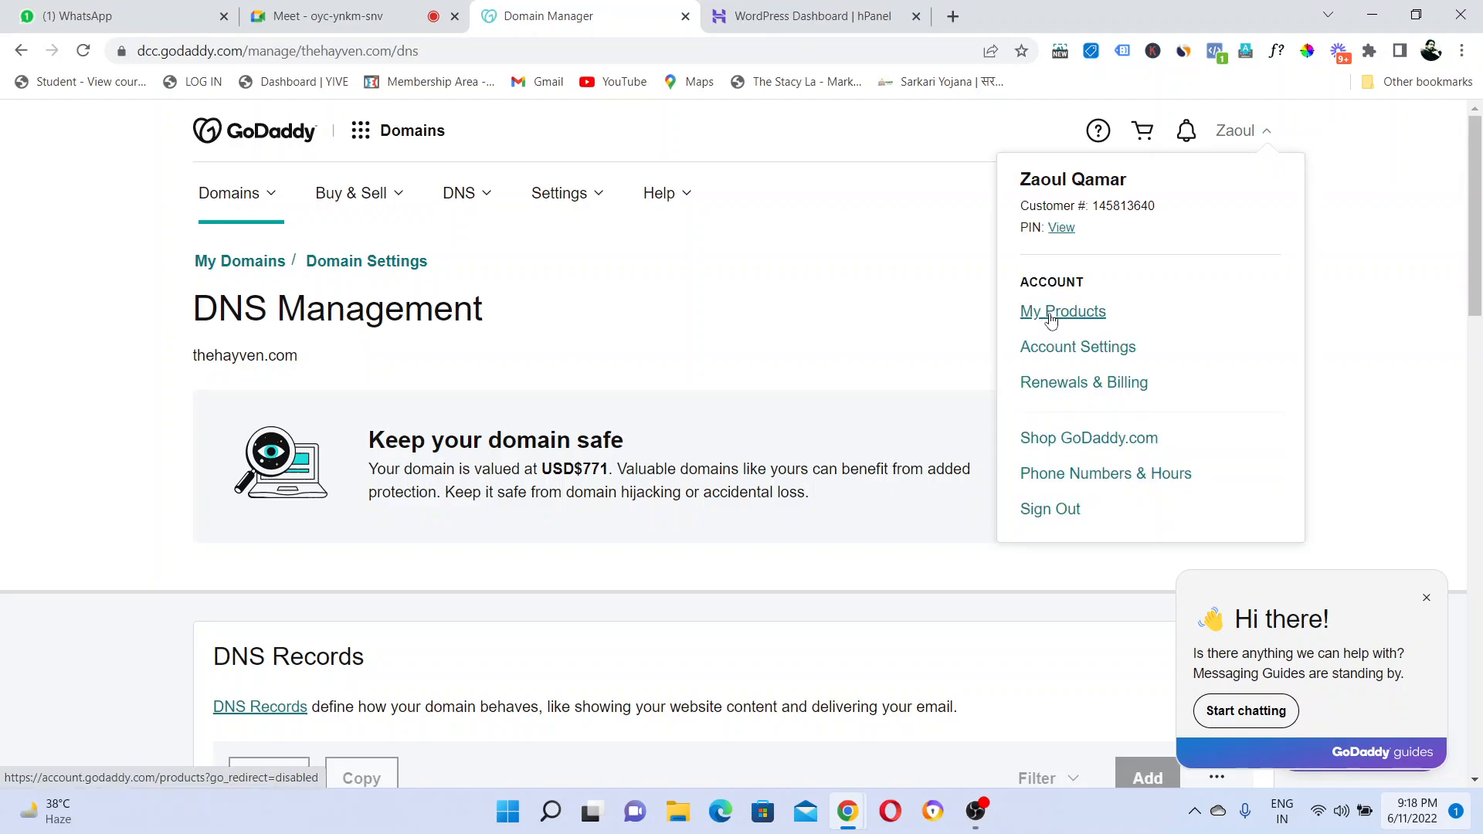
left_click(1050, 320)
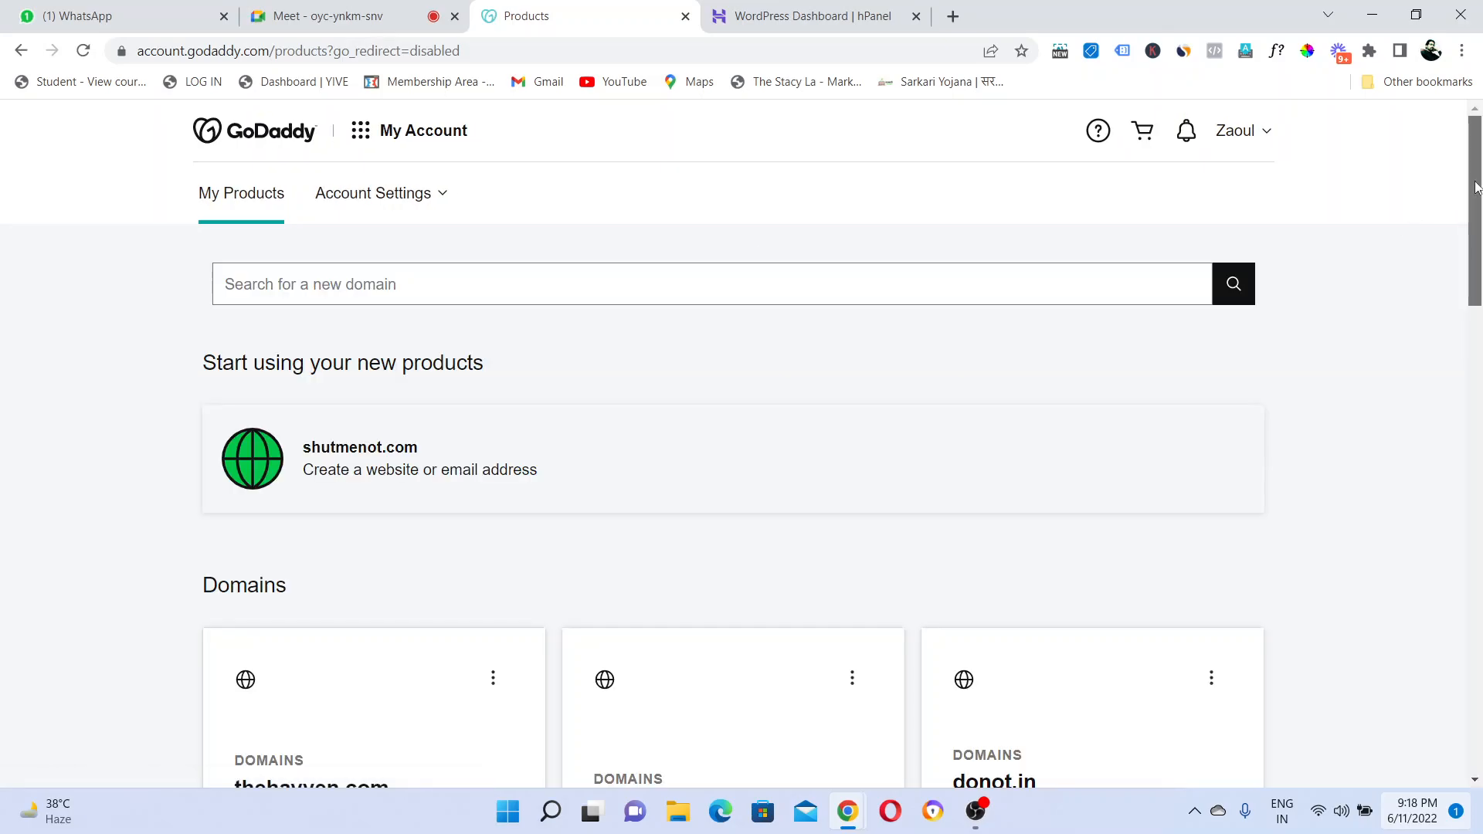
- Open the DNS management of thehayven.com and check which nameservers it uses
scroll(510, 390, "down", 5)
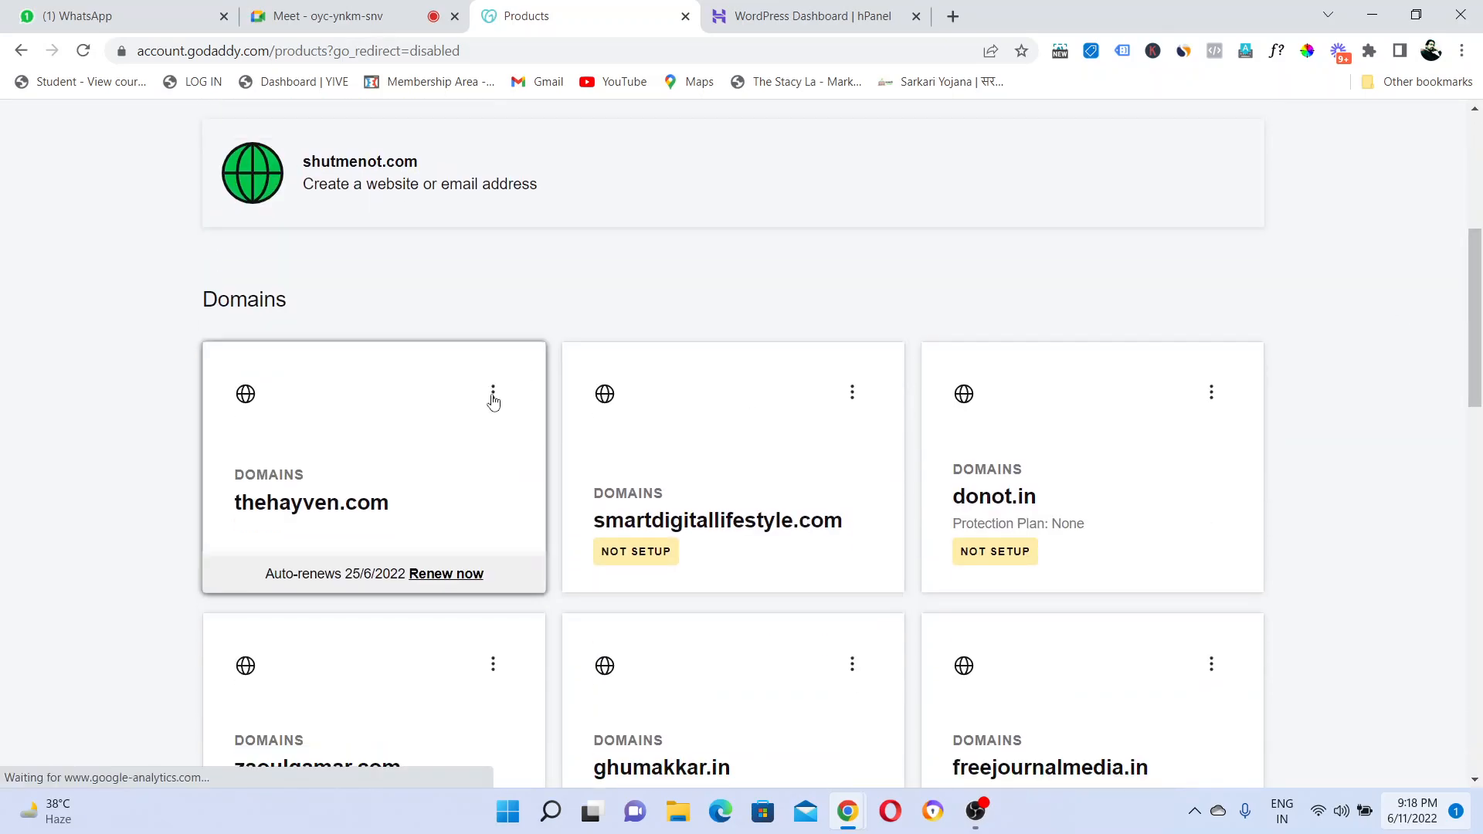
left_click(493, 399)
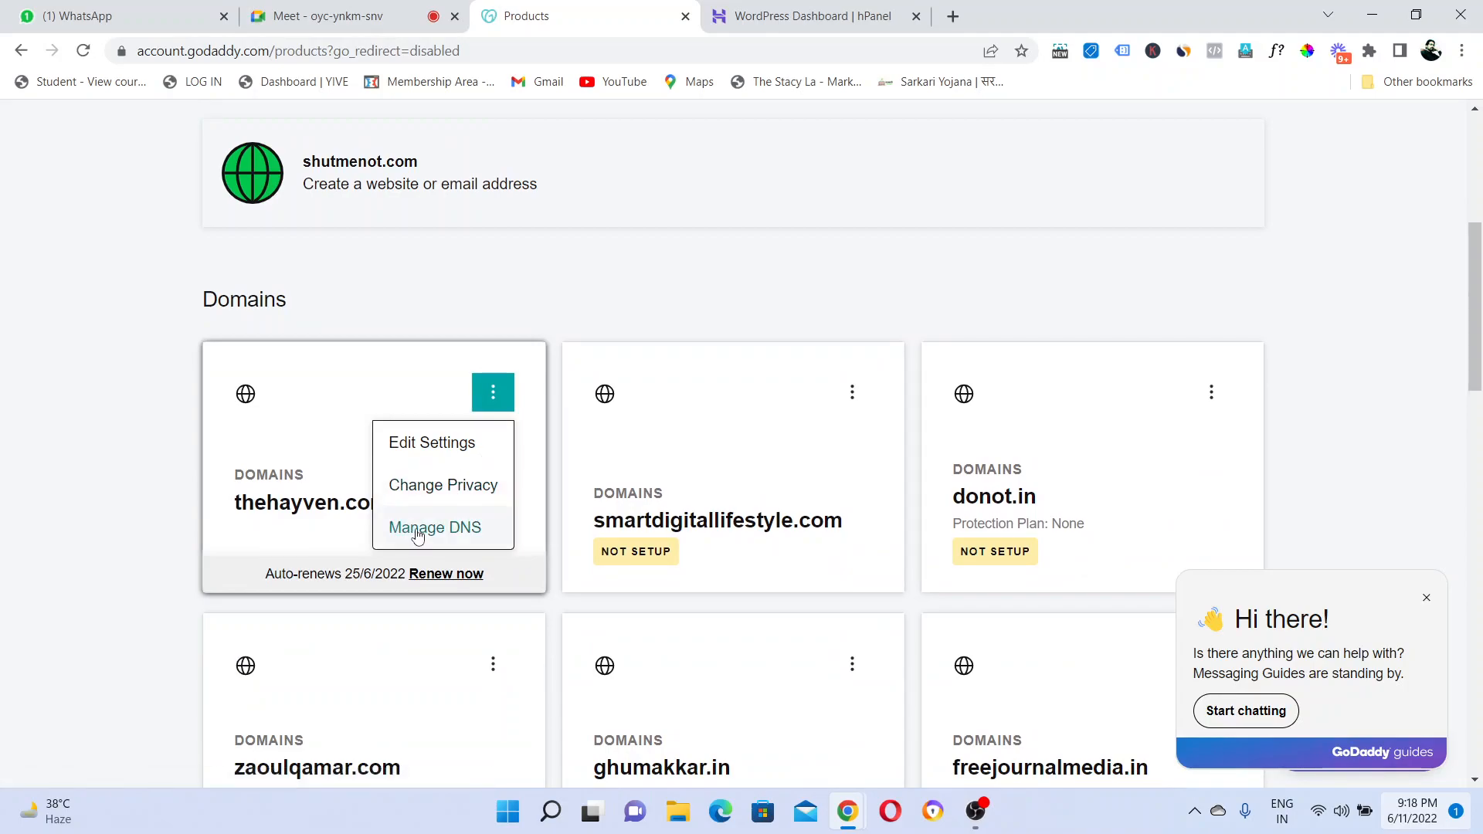
left_click(424, 533)
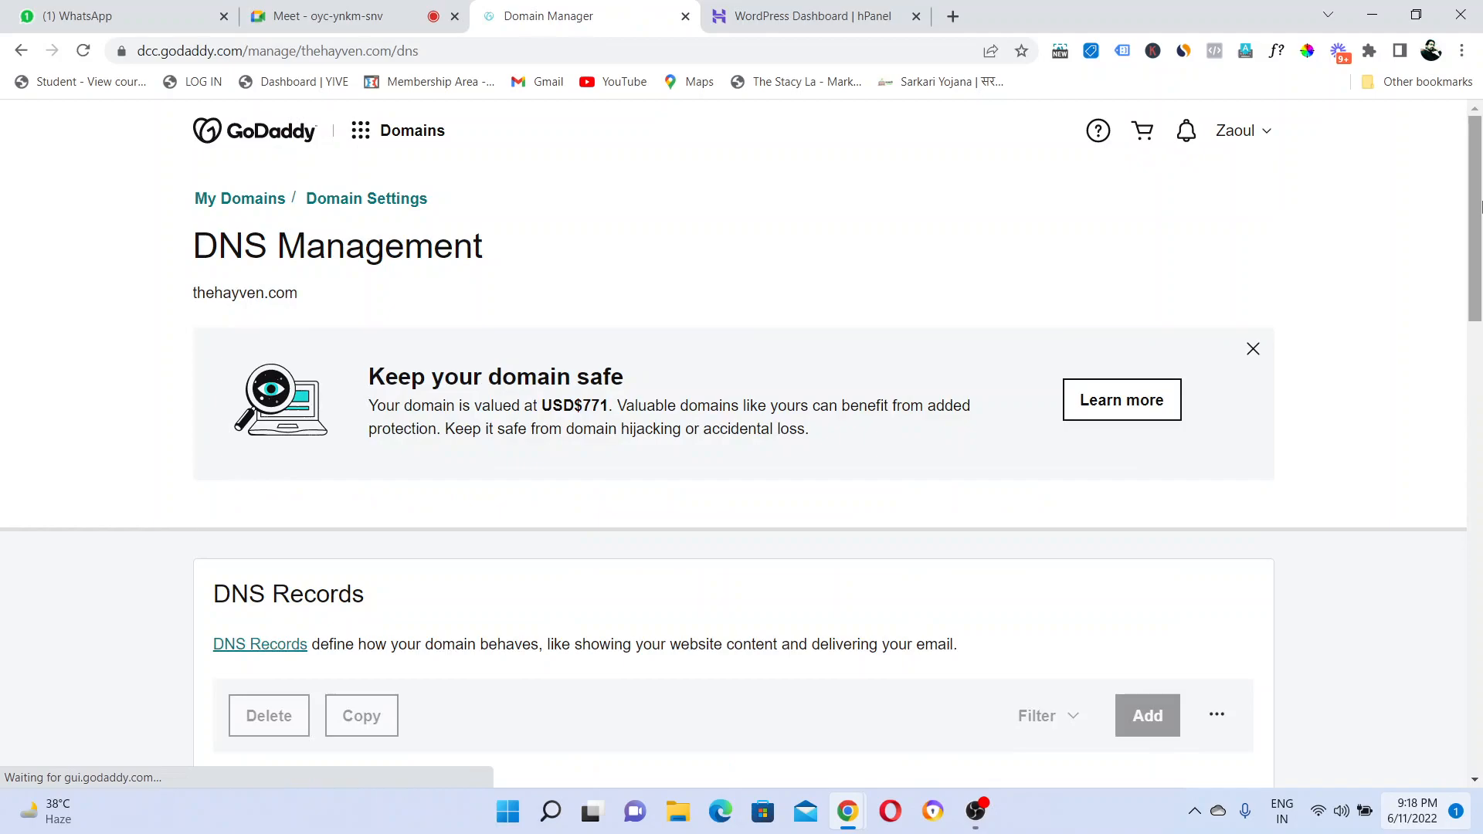
left_click_drag(1481, 207, 1481, 506)
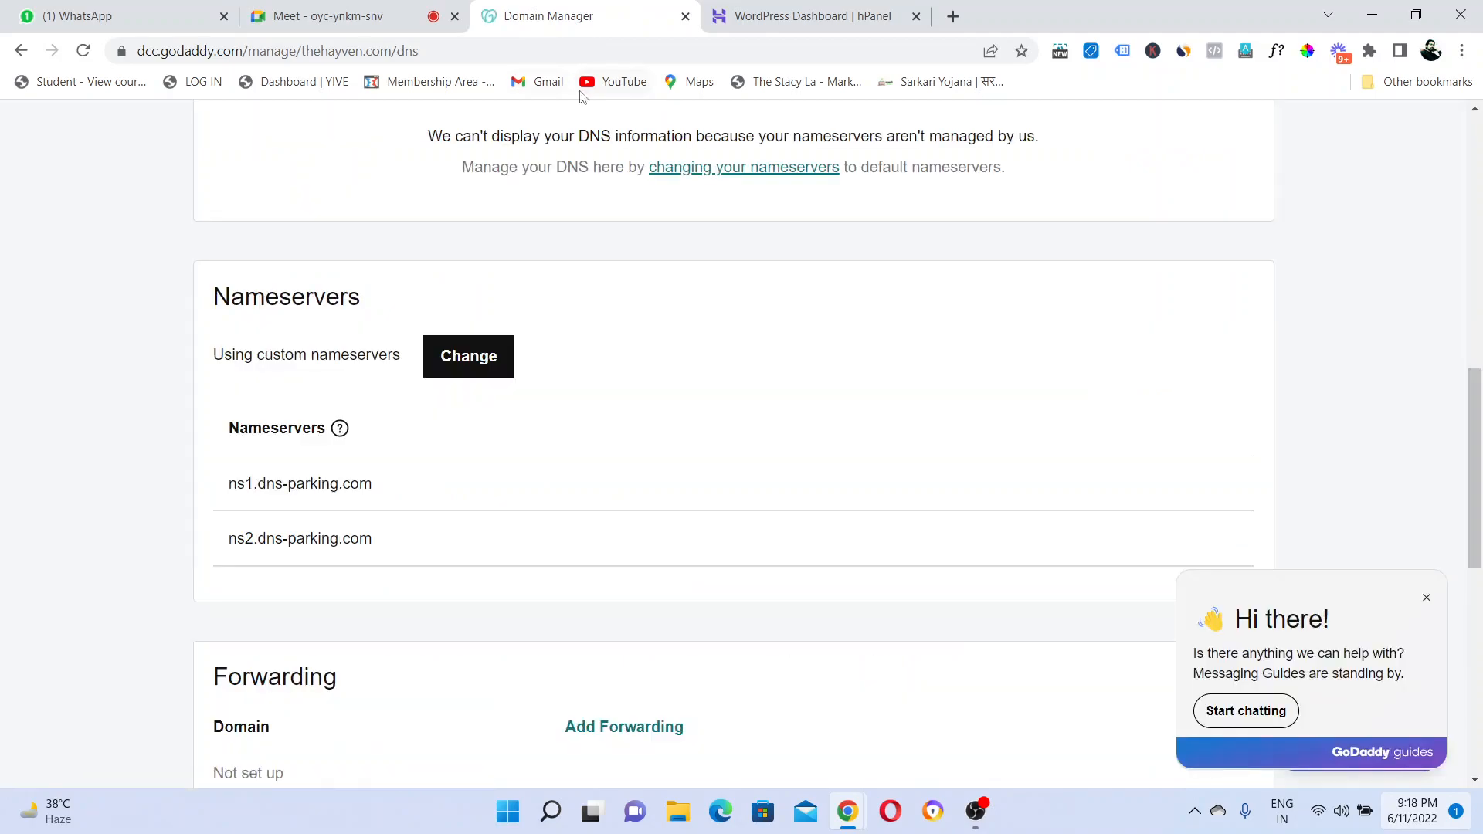
- Switch to Hostinger, dismiss the open WordPress install form, and check the Hostinger nameservers in thehayven.com's hosting account
key("ctrl+Tab")
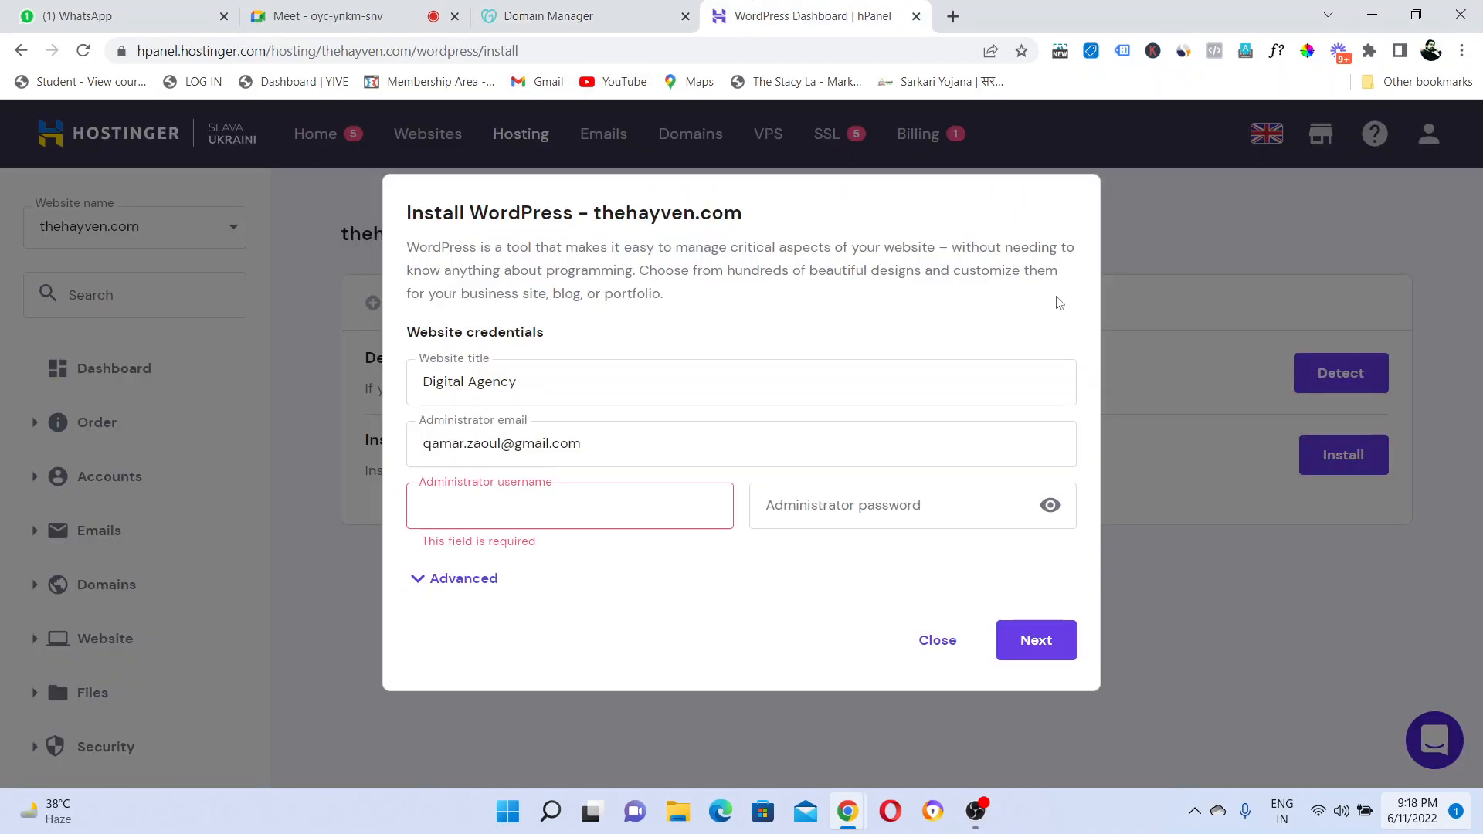
left_click(932, 666)
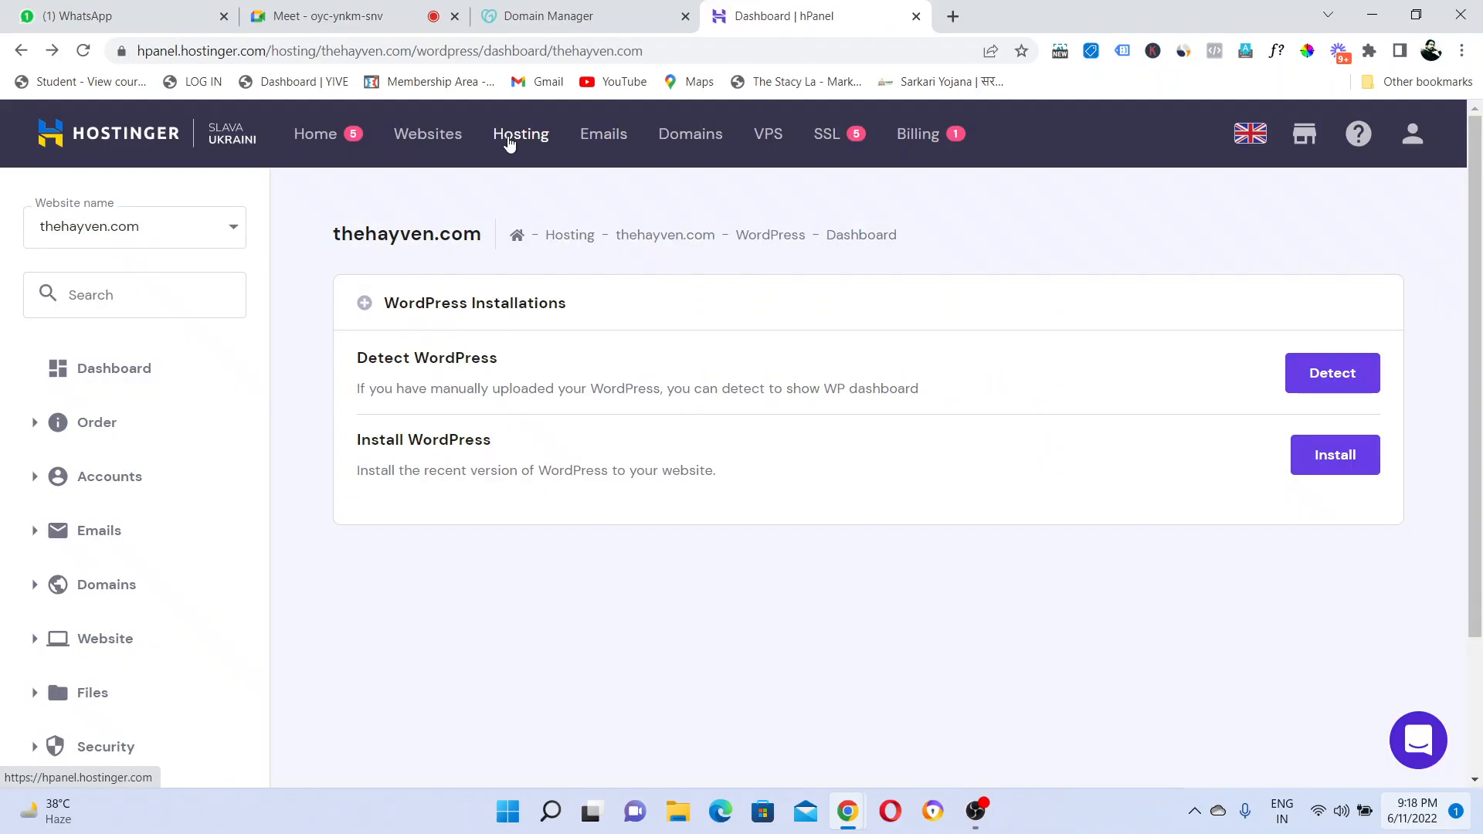
left_click(509, 143)
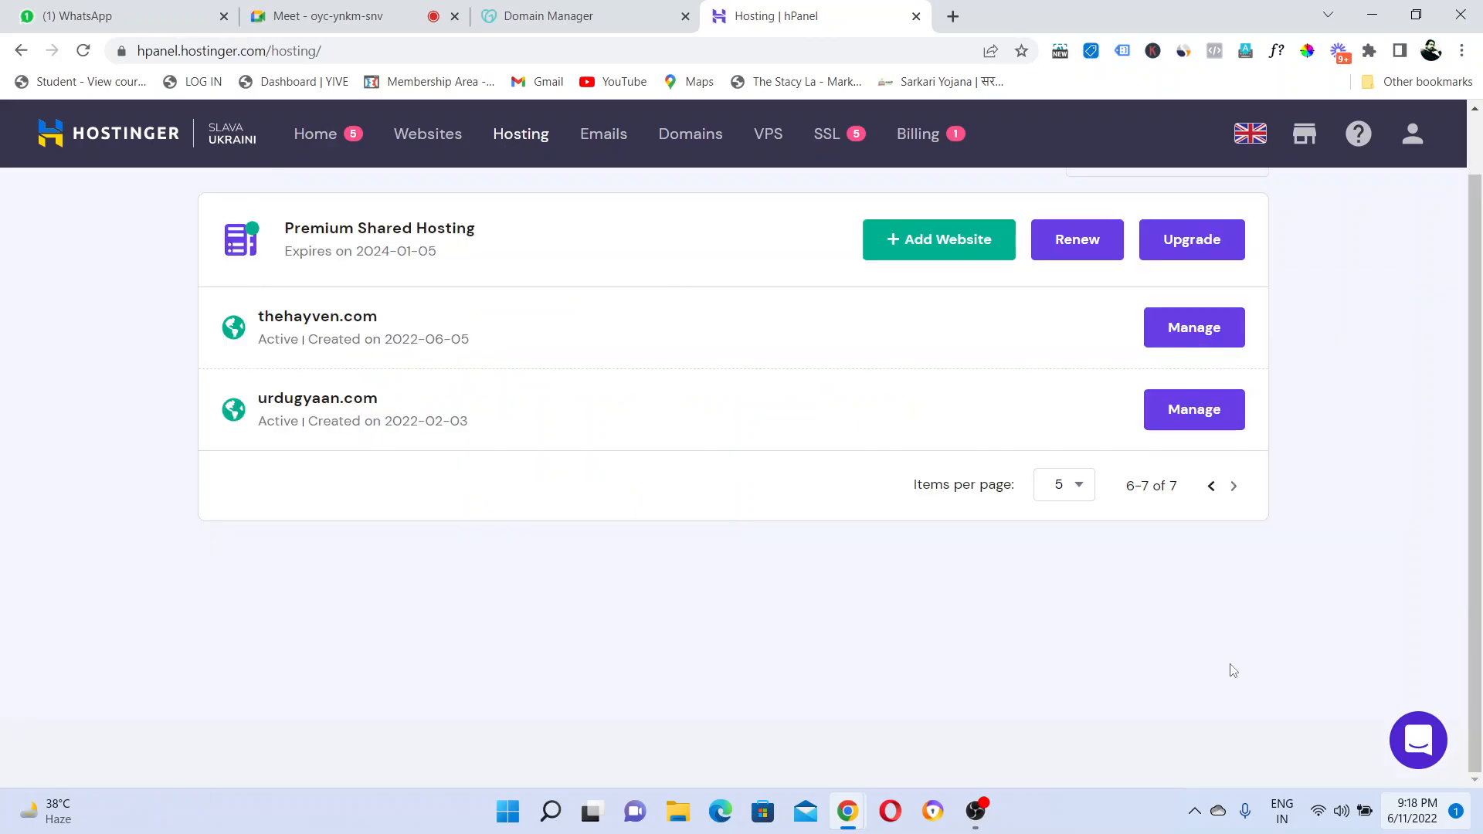
left_click(1200, 339)
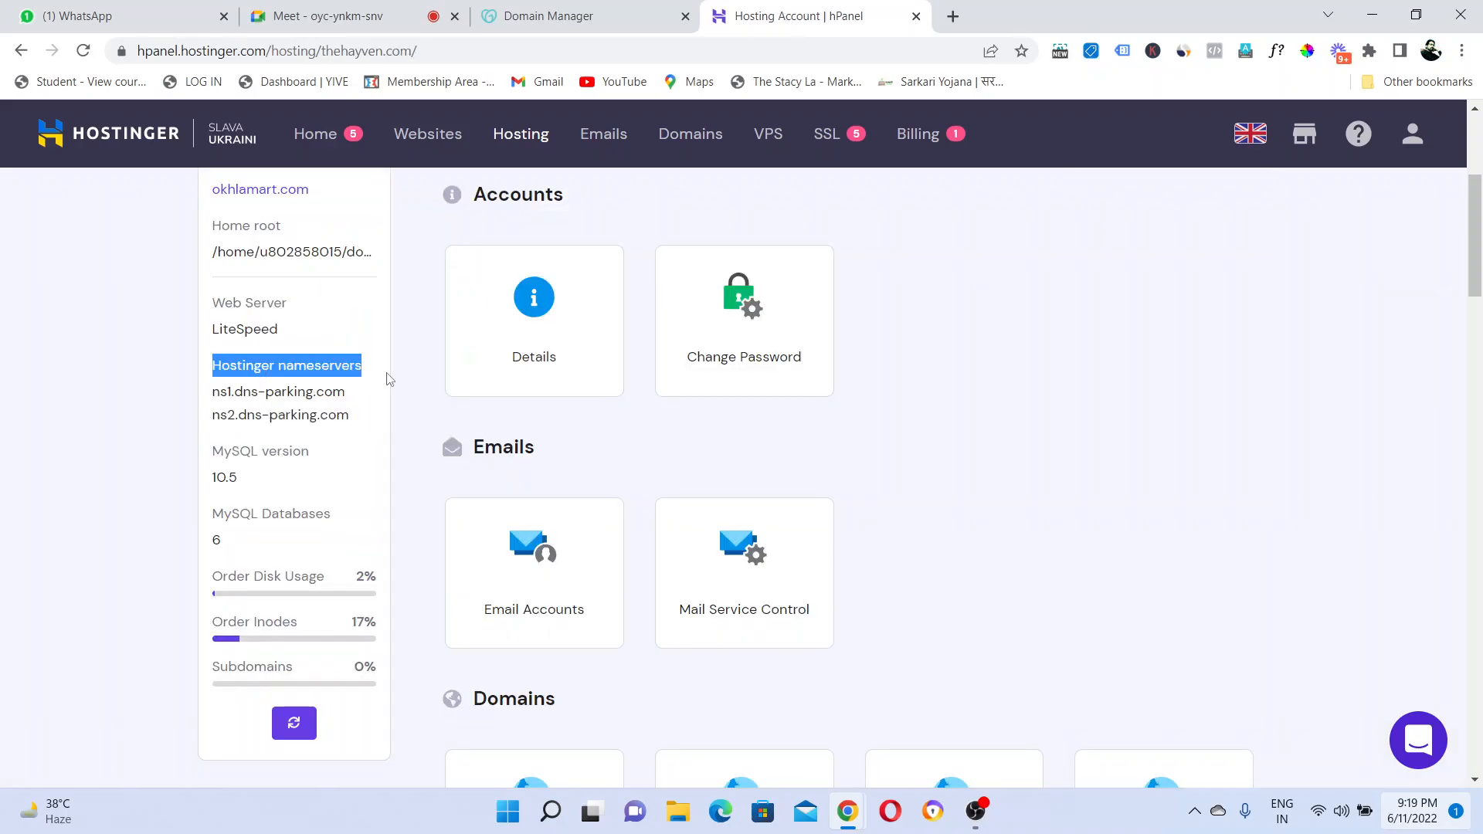
left_click_drag(212, 391, 345, 395)
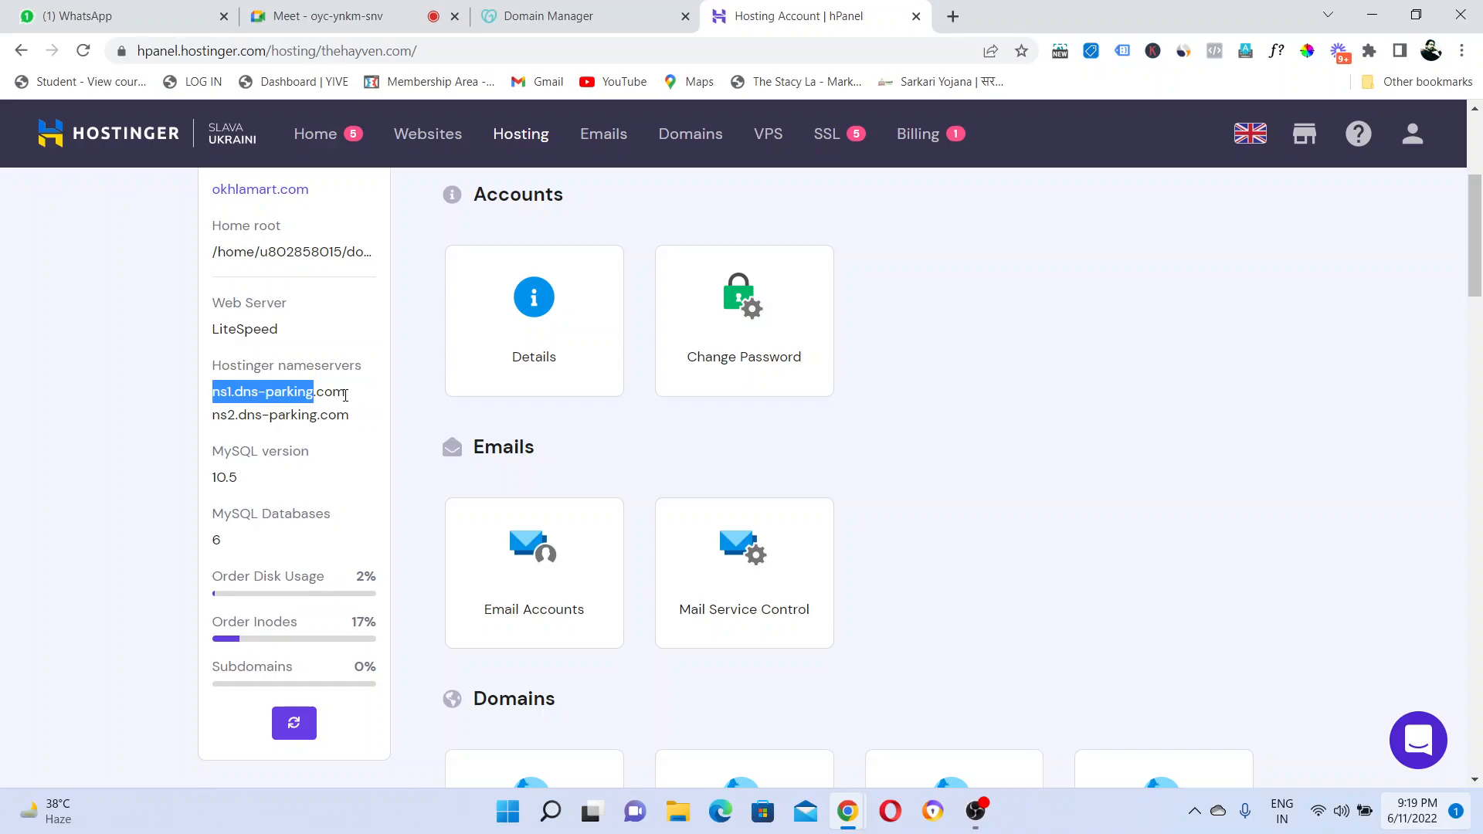
left_click(345, 395)
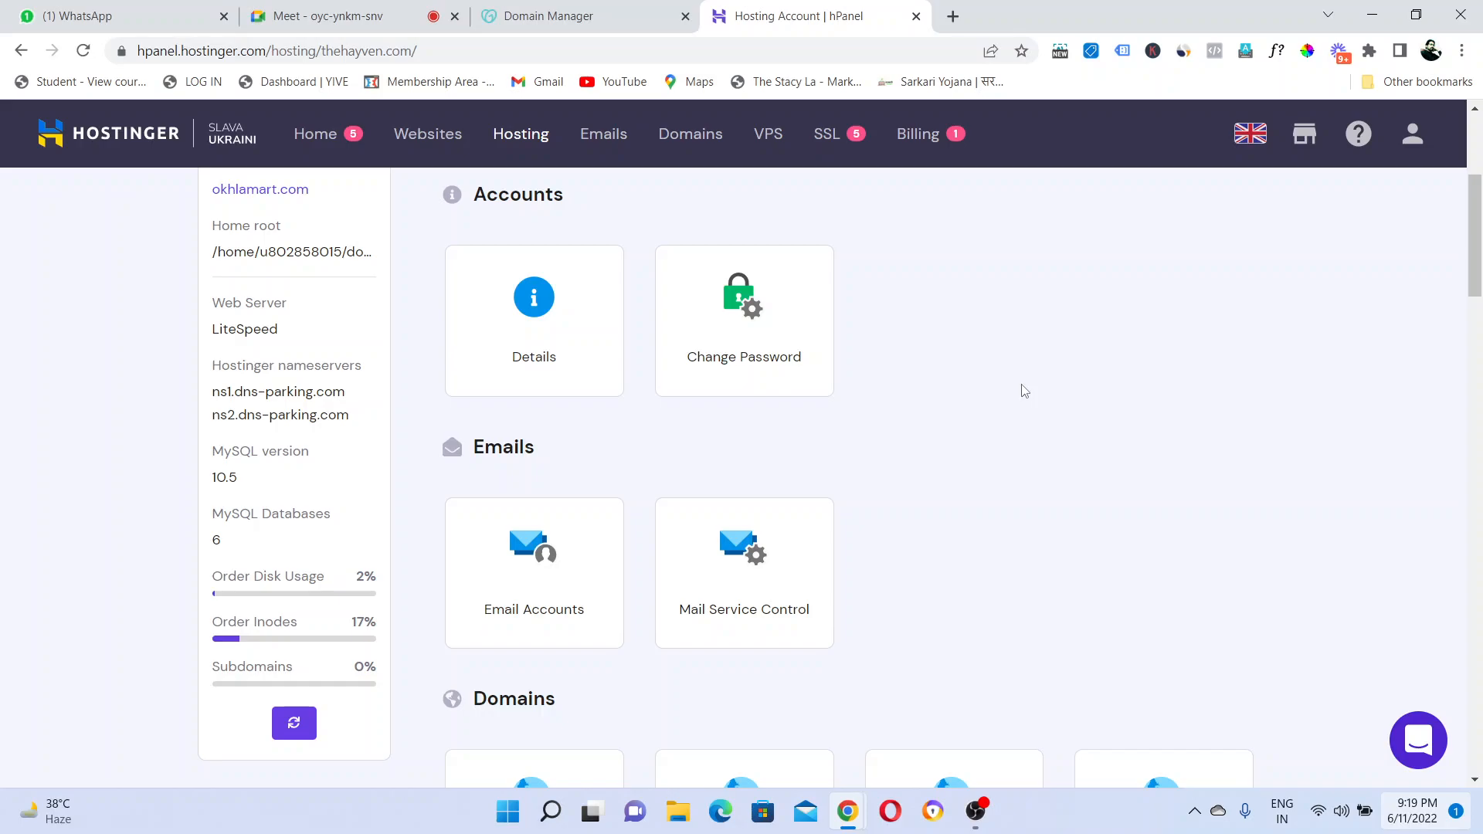
- Start a WordPress installation for thehayven.com with the website title "Digital Agency"
scroll(522, 525, "down", 9)
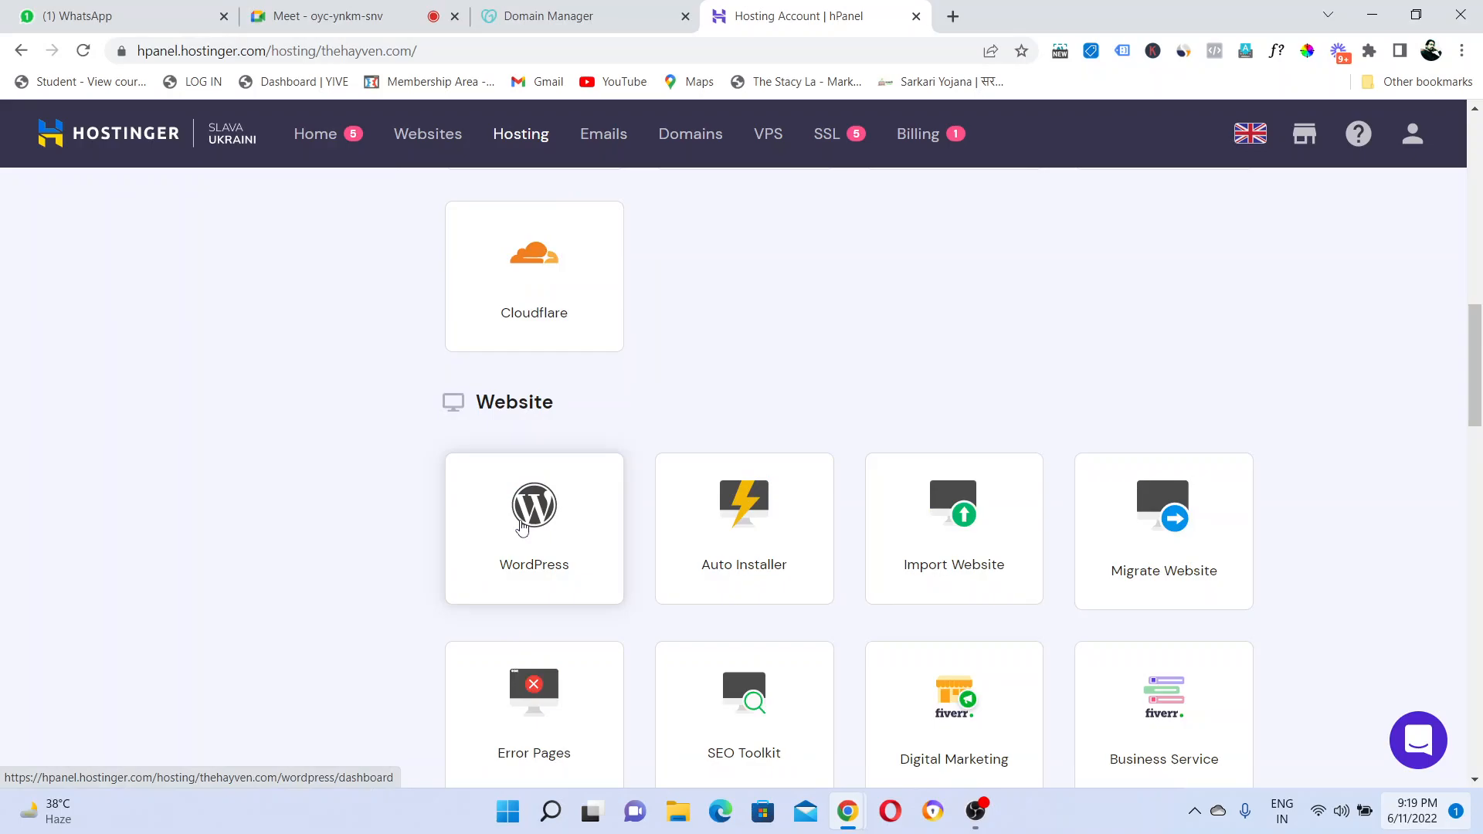
left_click(522, 527)
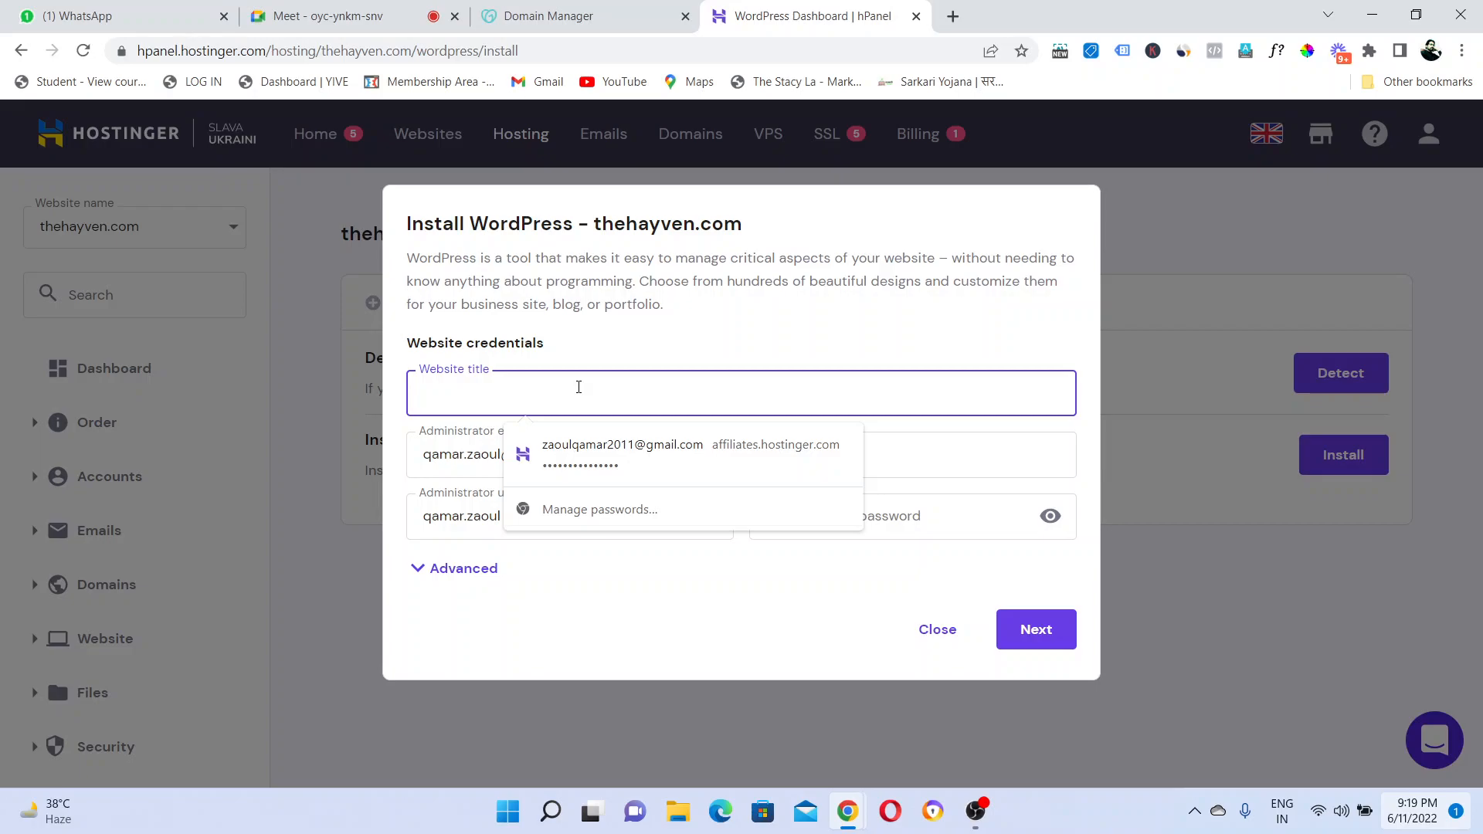
type("Digital Agency")
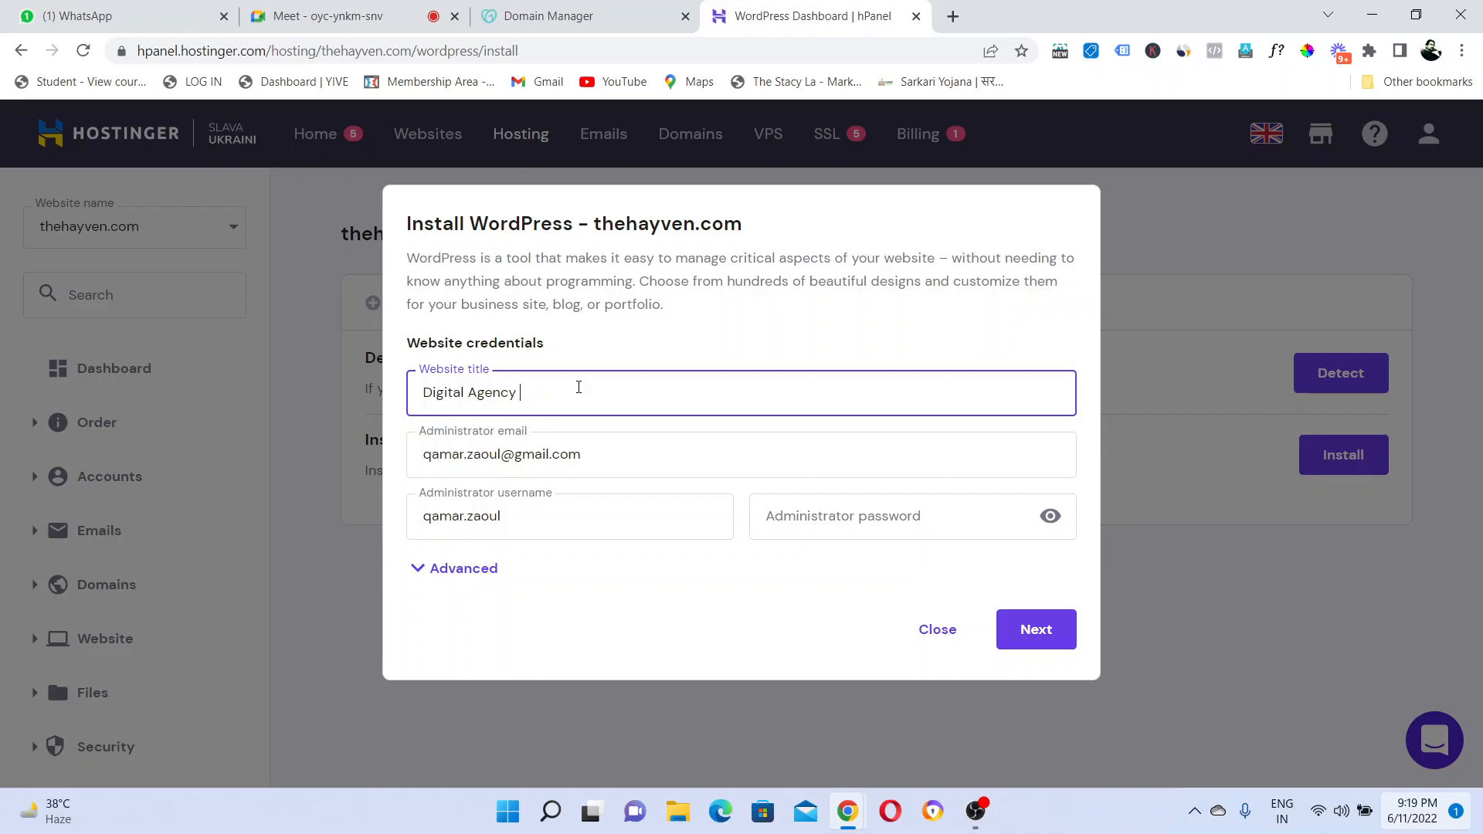
- Enter the administrator username and administrator password, and install WordPress with the recommended version and update schedule
left_click_drag(512, 518, 330, 521)
type("zaoul")
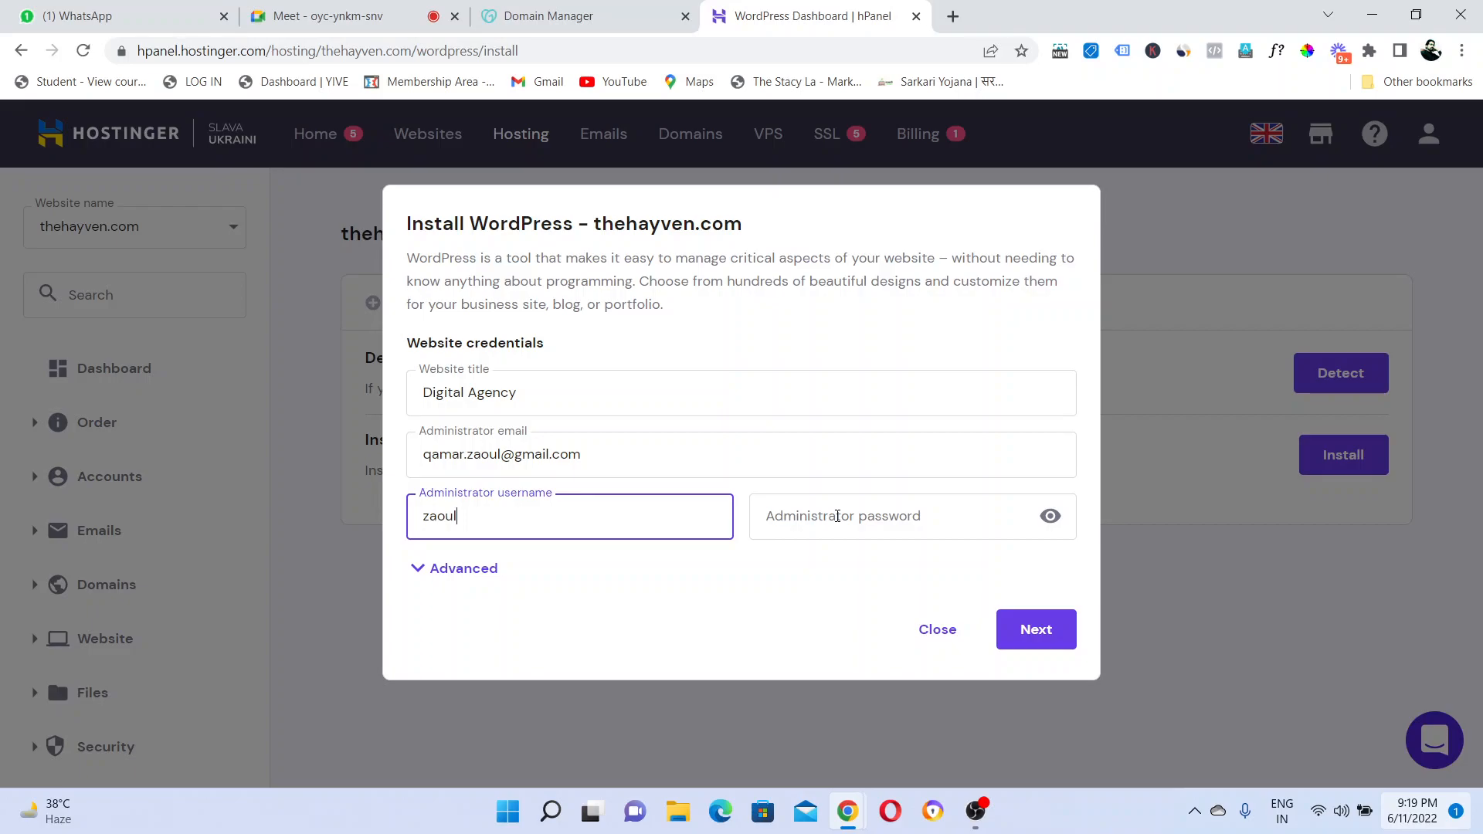
left_click(837, 516)
type("•••••••••")
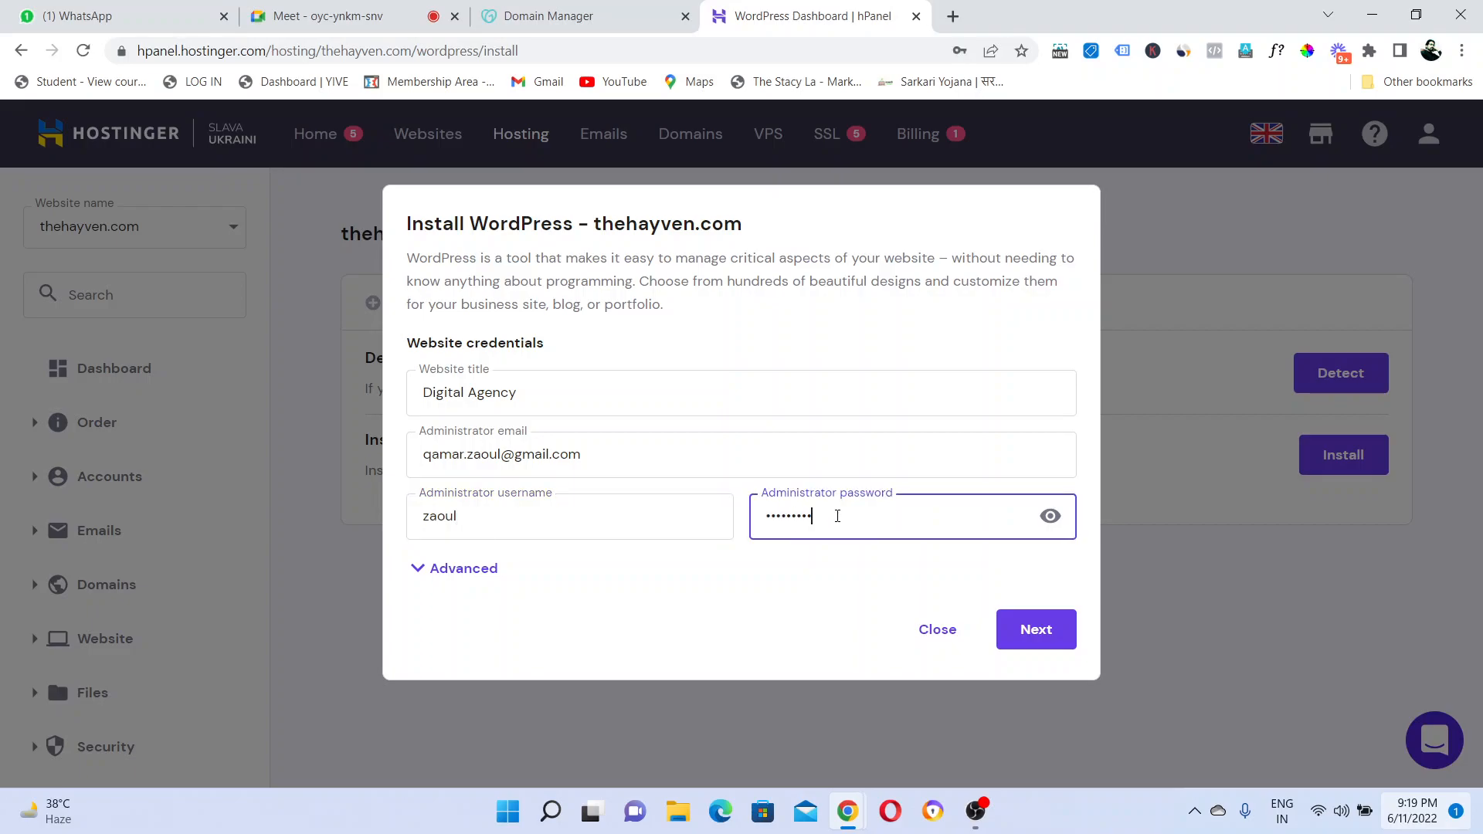
left_click(1035, 638)
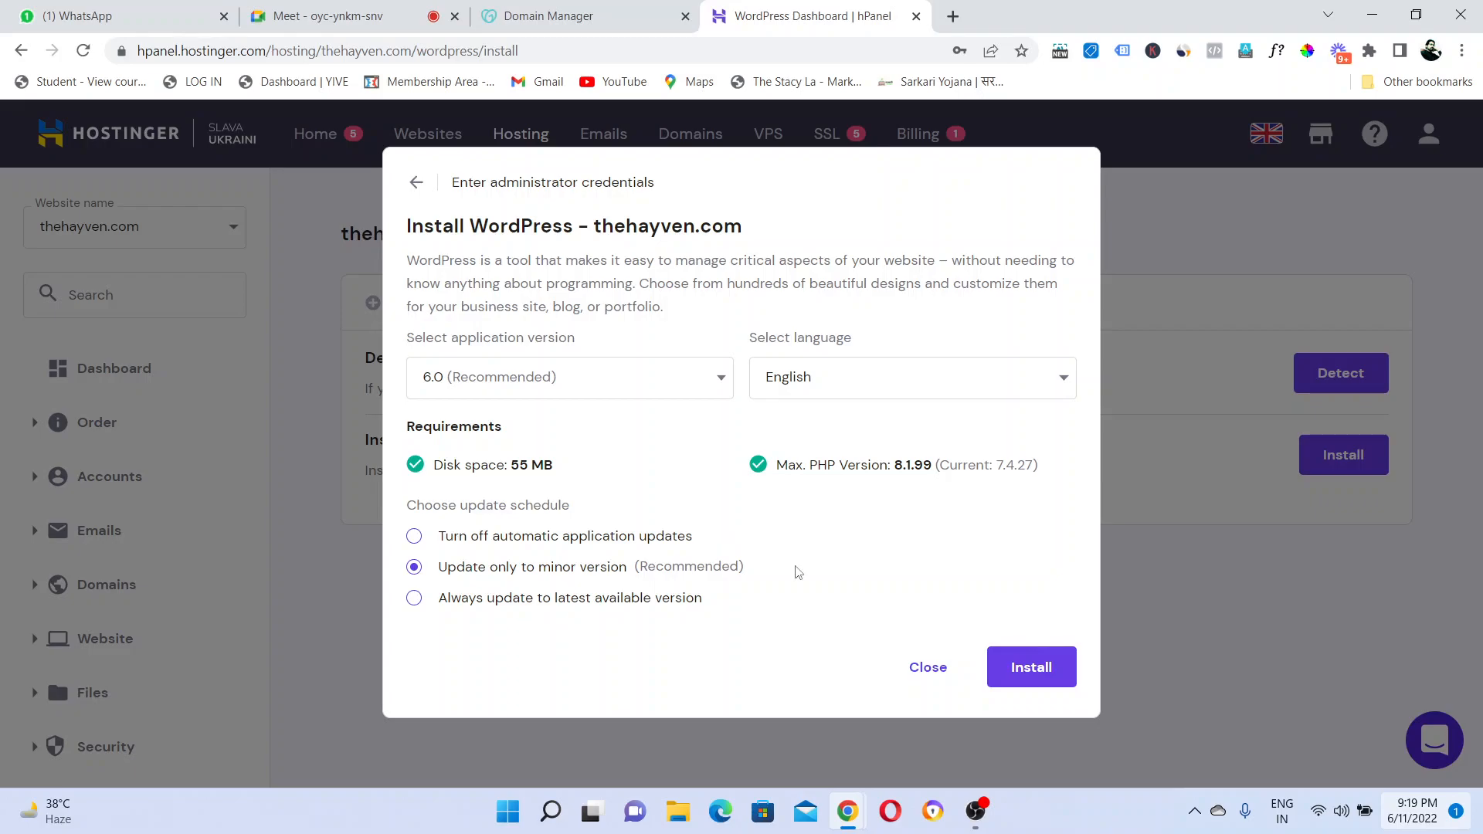
left_click(1026, 669)
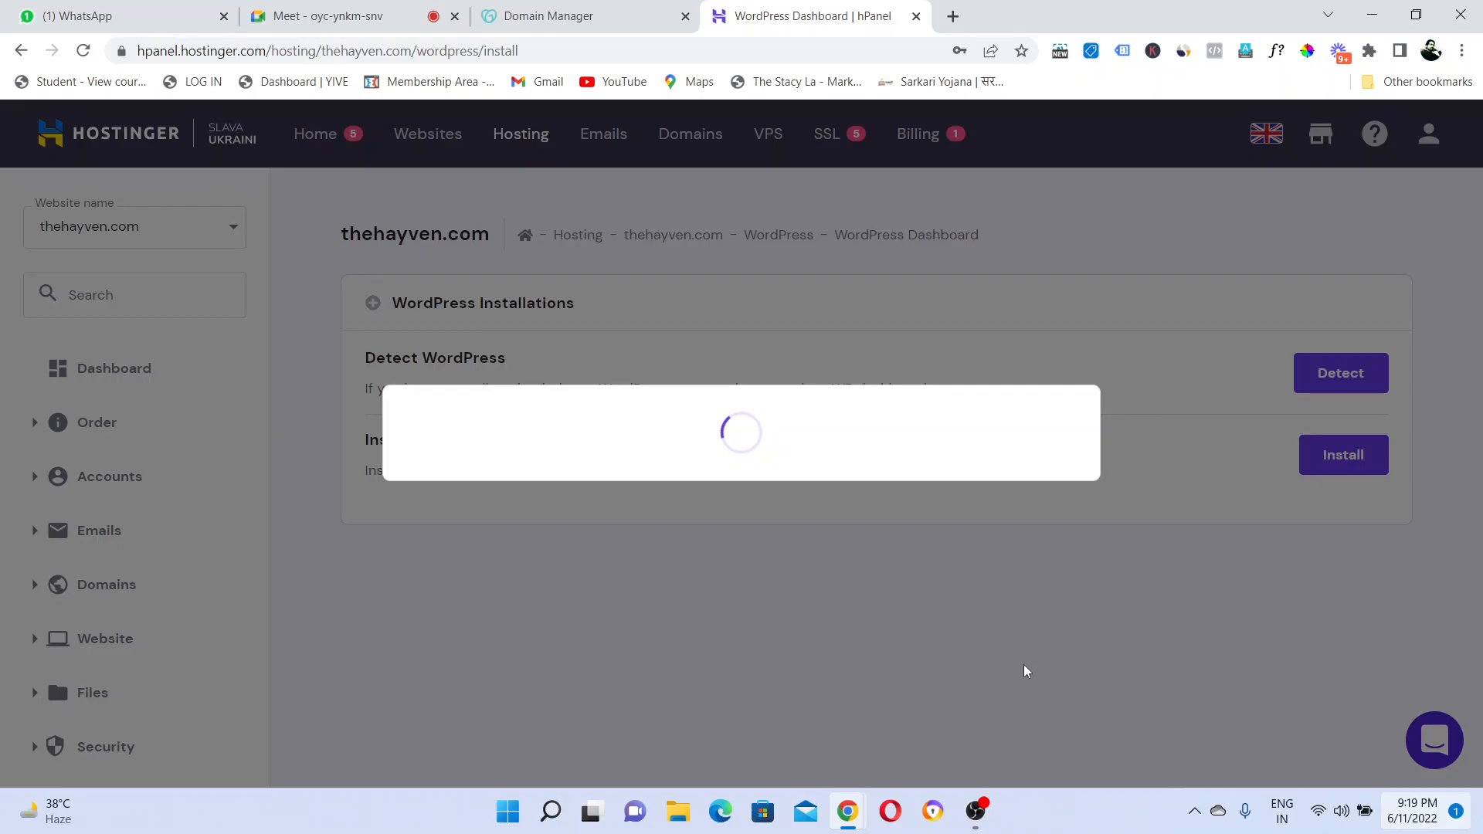
- Examine the Digital Agency site's WordPress dashboard in Hostinger, from the core options down to the SSL and install settings
left_click(349, 11)
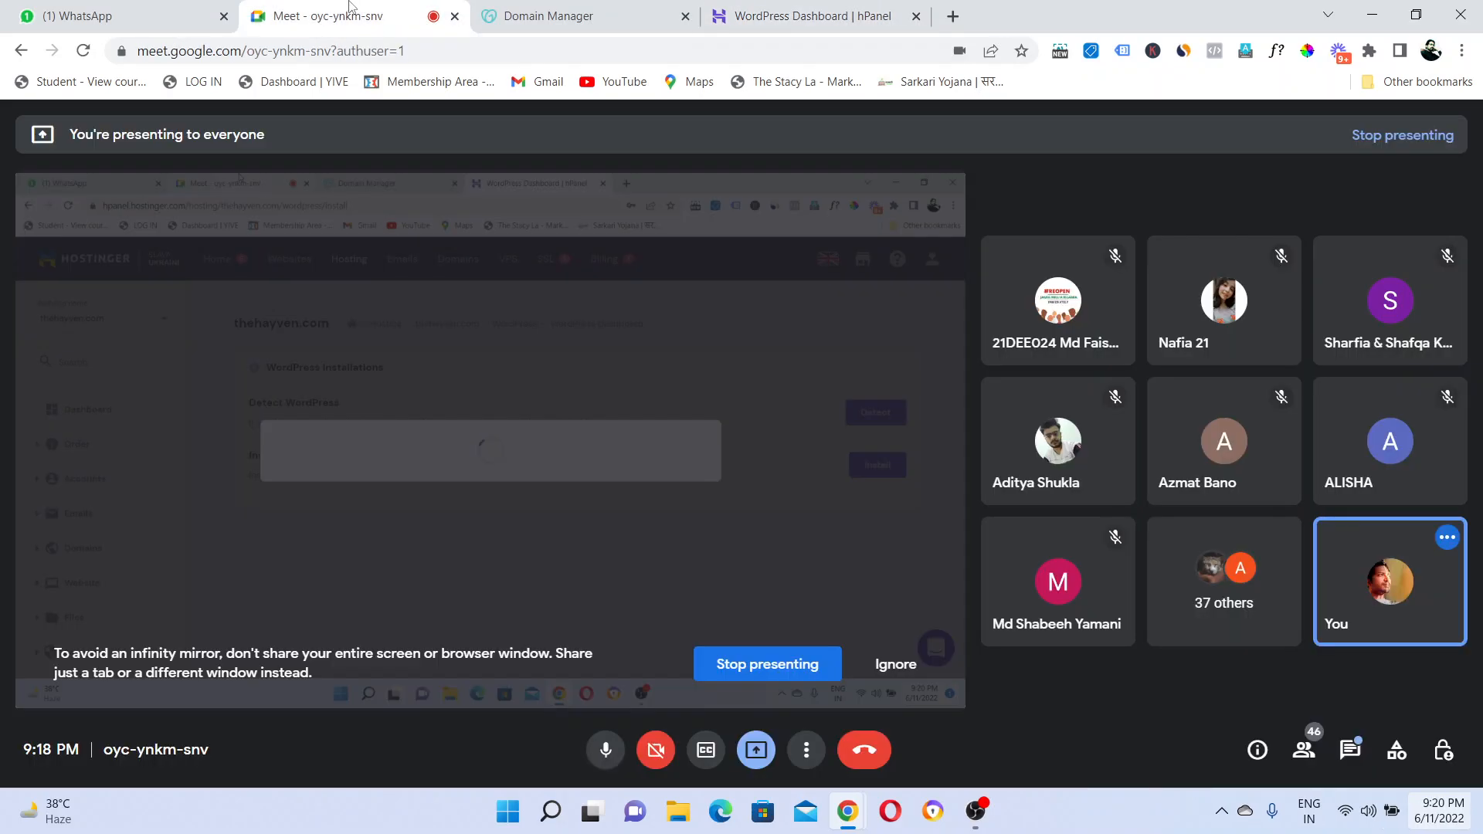
left_click(777, 9)
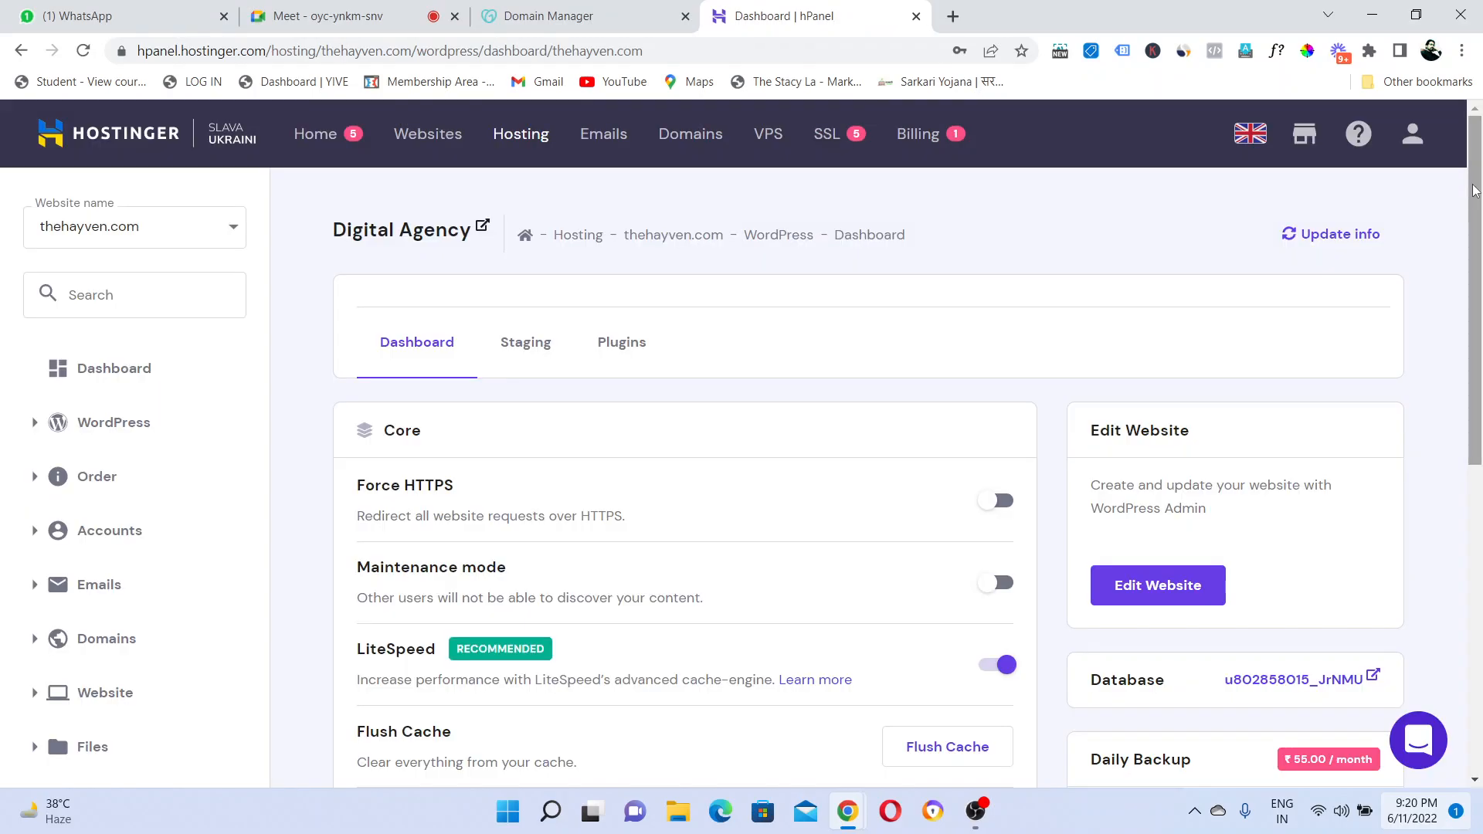
left_click_drag(1479, 187, 1481, 188)
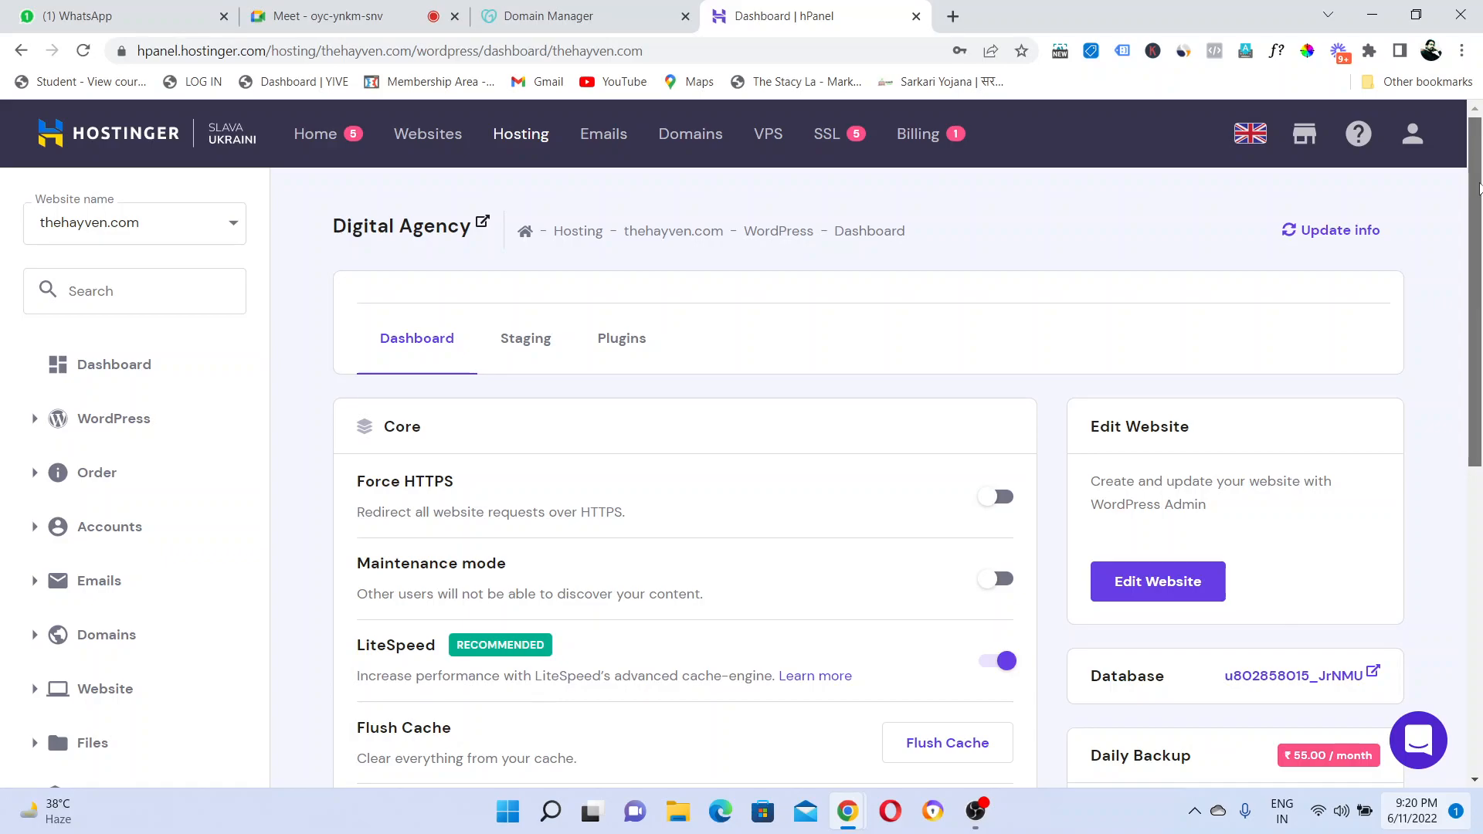
scroll(1479, 188, "down", 7)
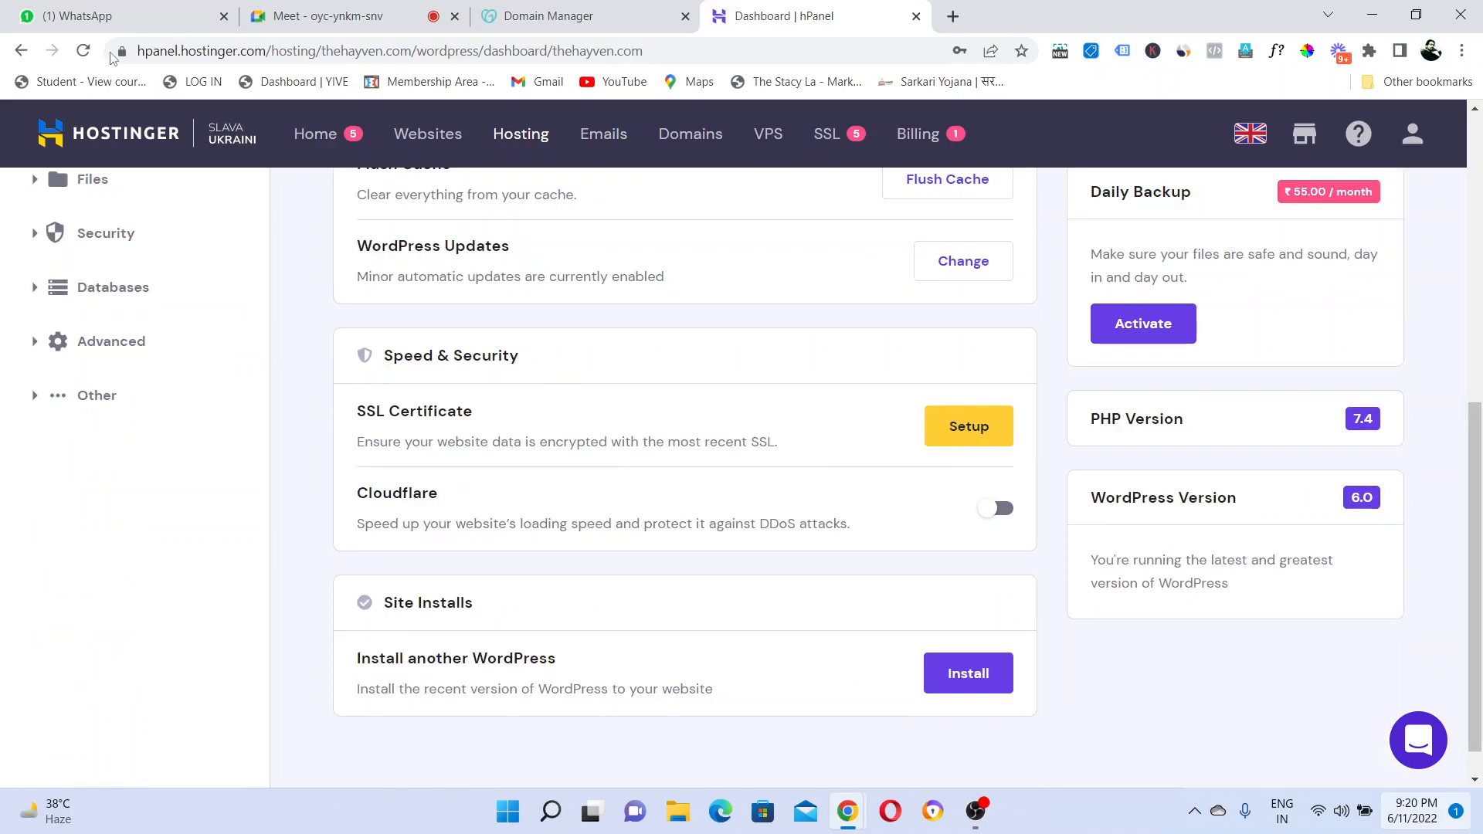
- View the connection security information in the browser for the hosting panel and the thehayven.com site
left_click(121, 51)
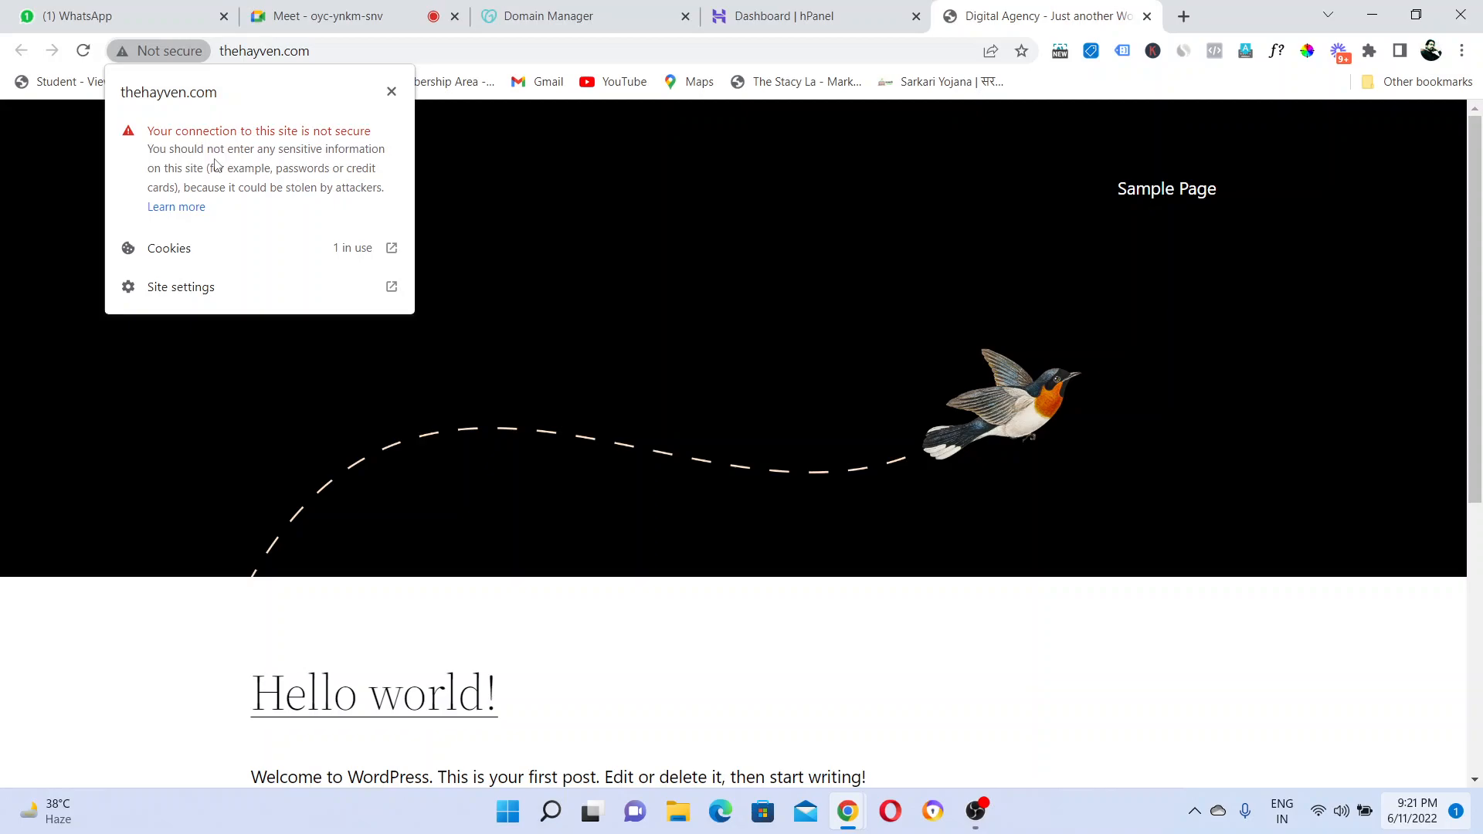
key("ctrl+shift+Tab")
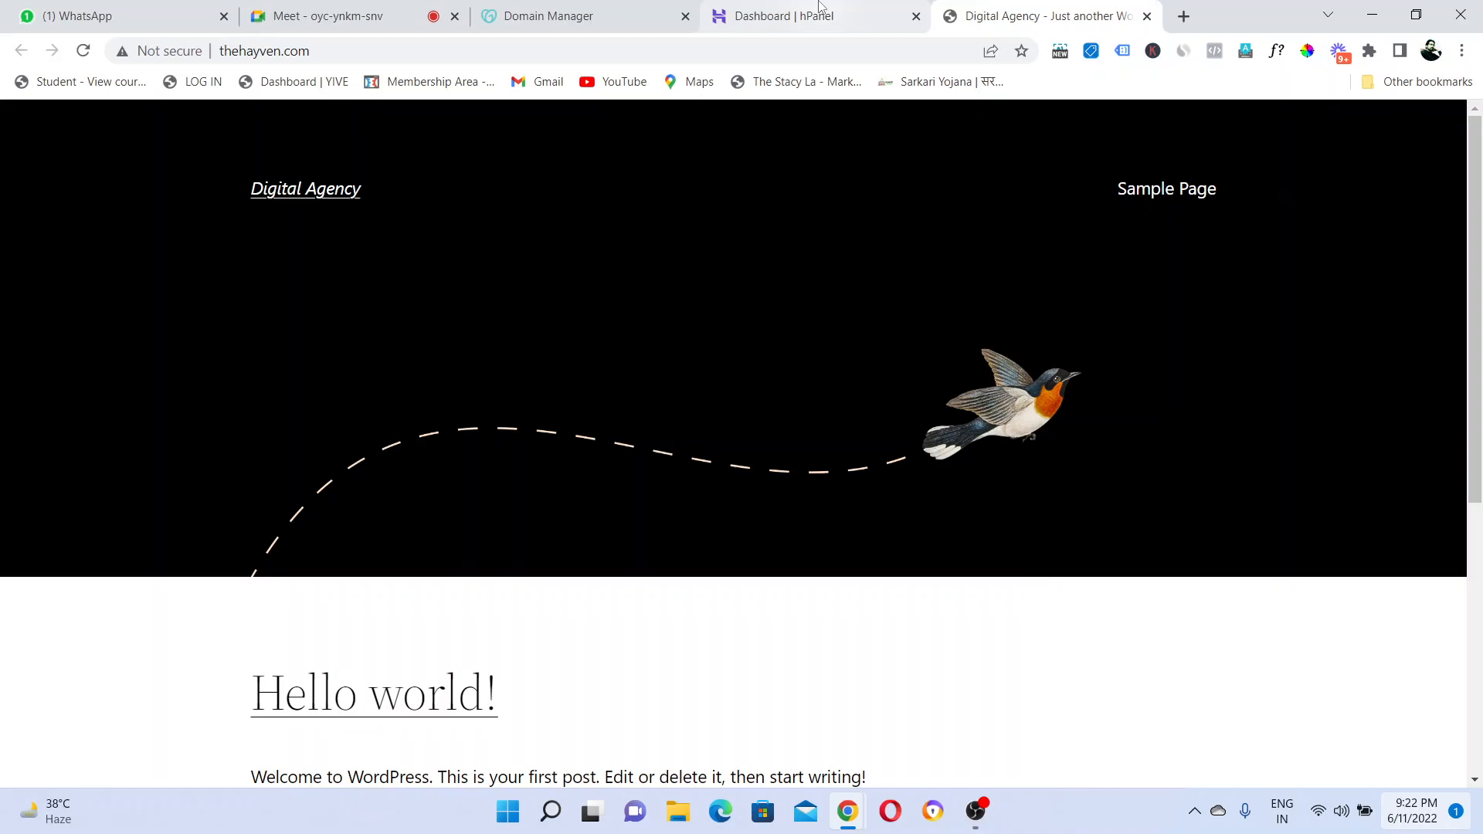
left_click(820, 6)
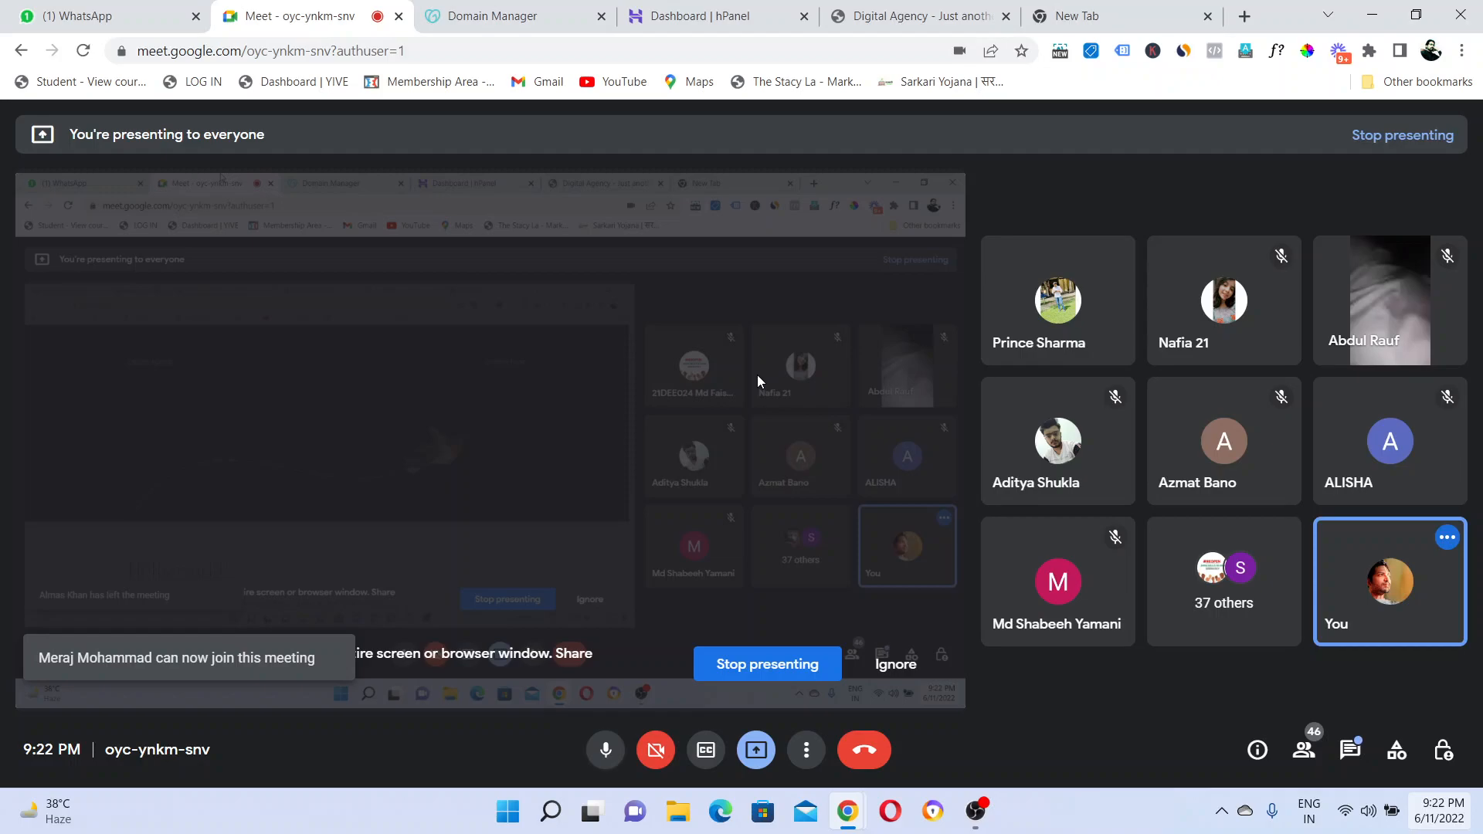
- Revisit the GoDaddy product list, and reload Hostinger's websites page before opening its hosting overview
key("ctrl+Tab")
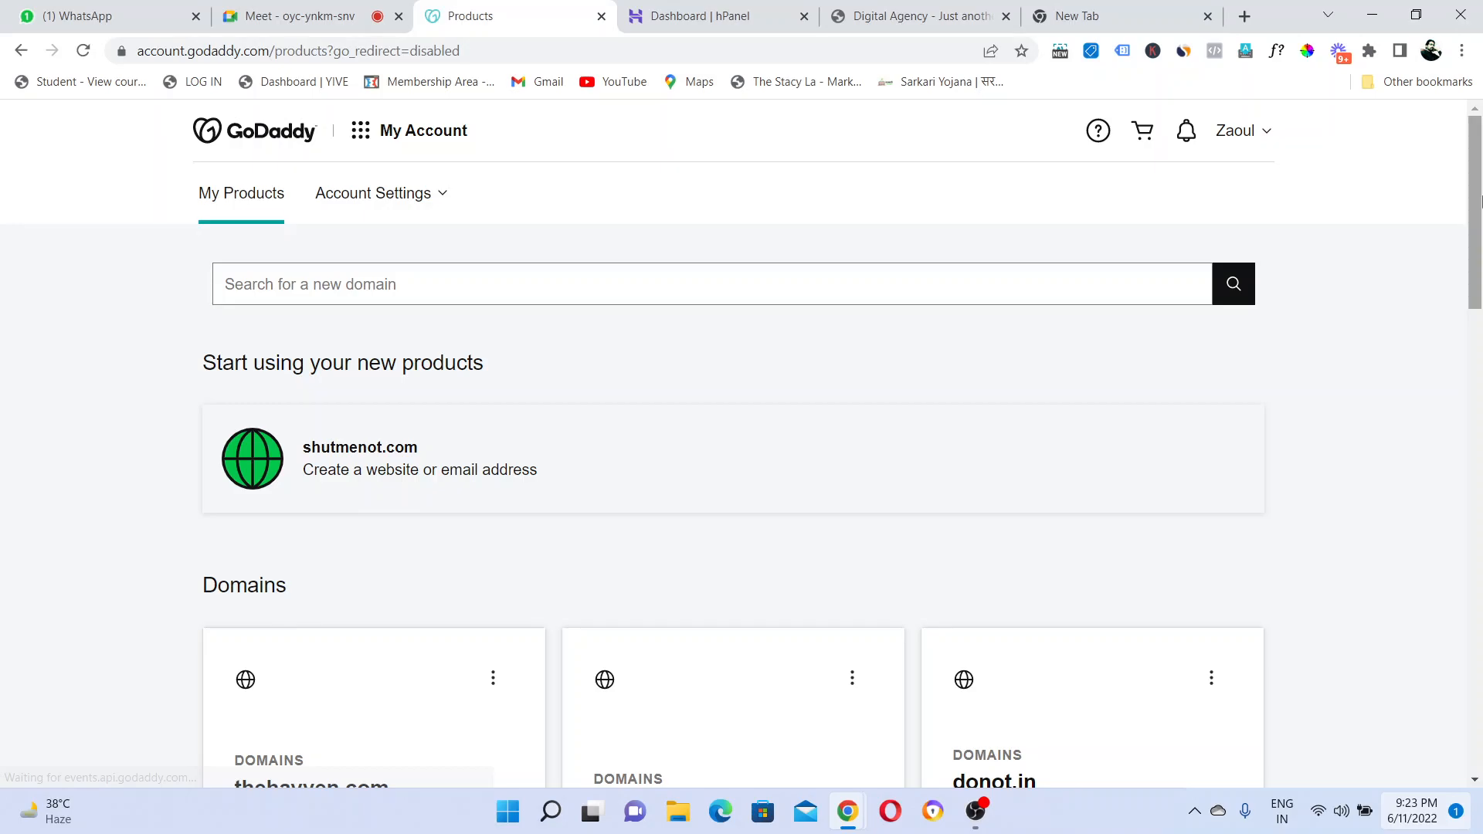
key("ctrl+Tab")
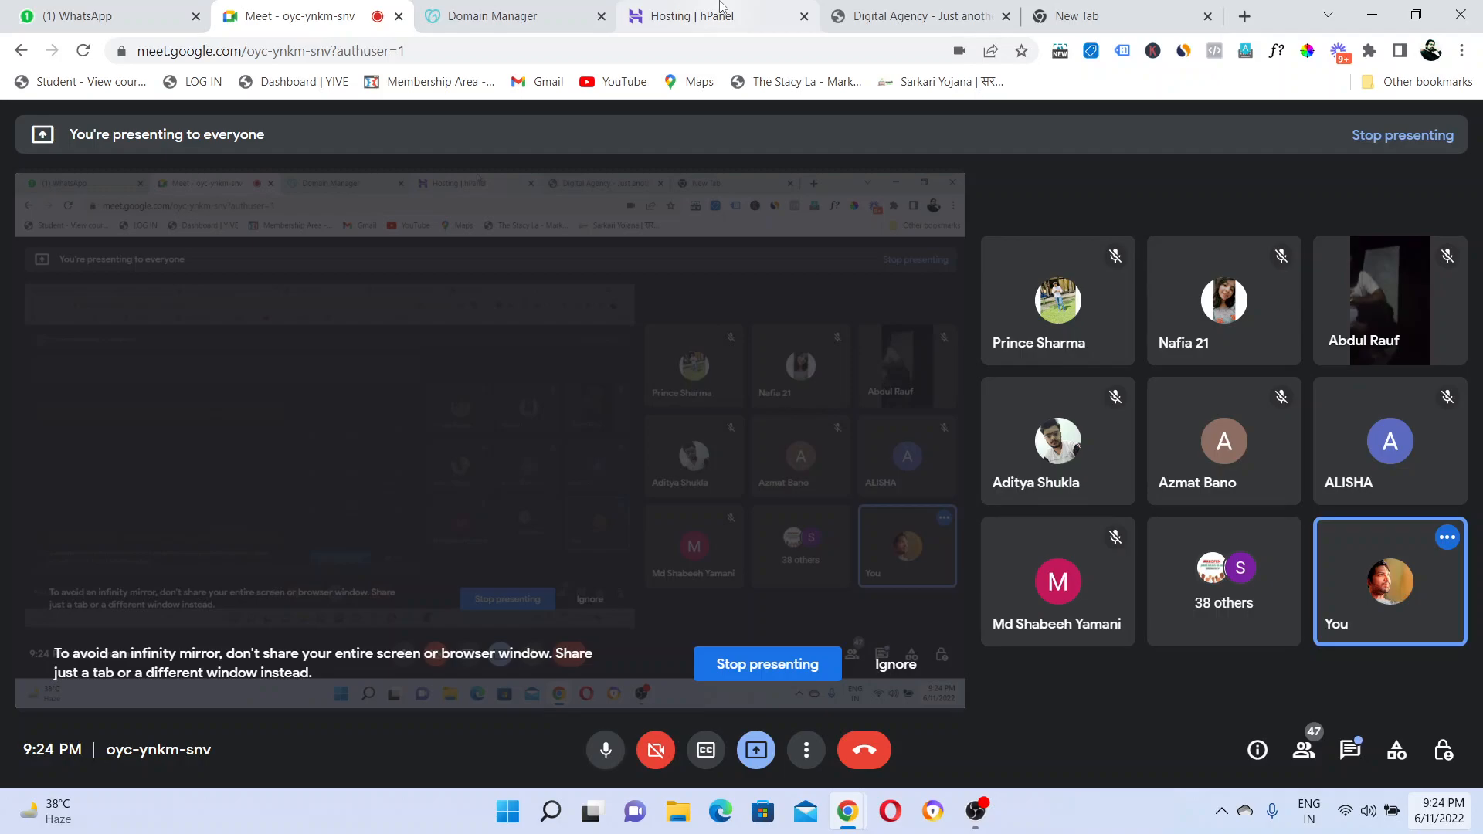
left_click(719, 14)
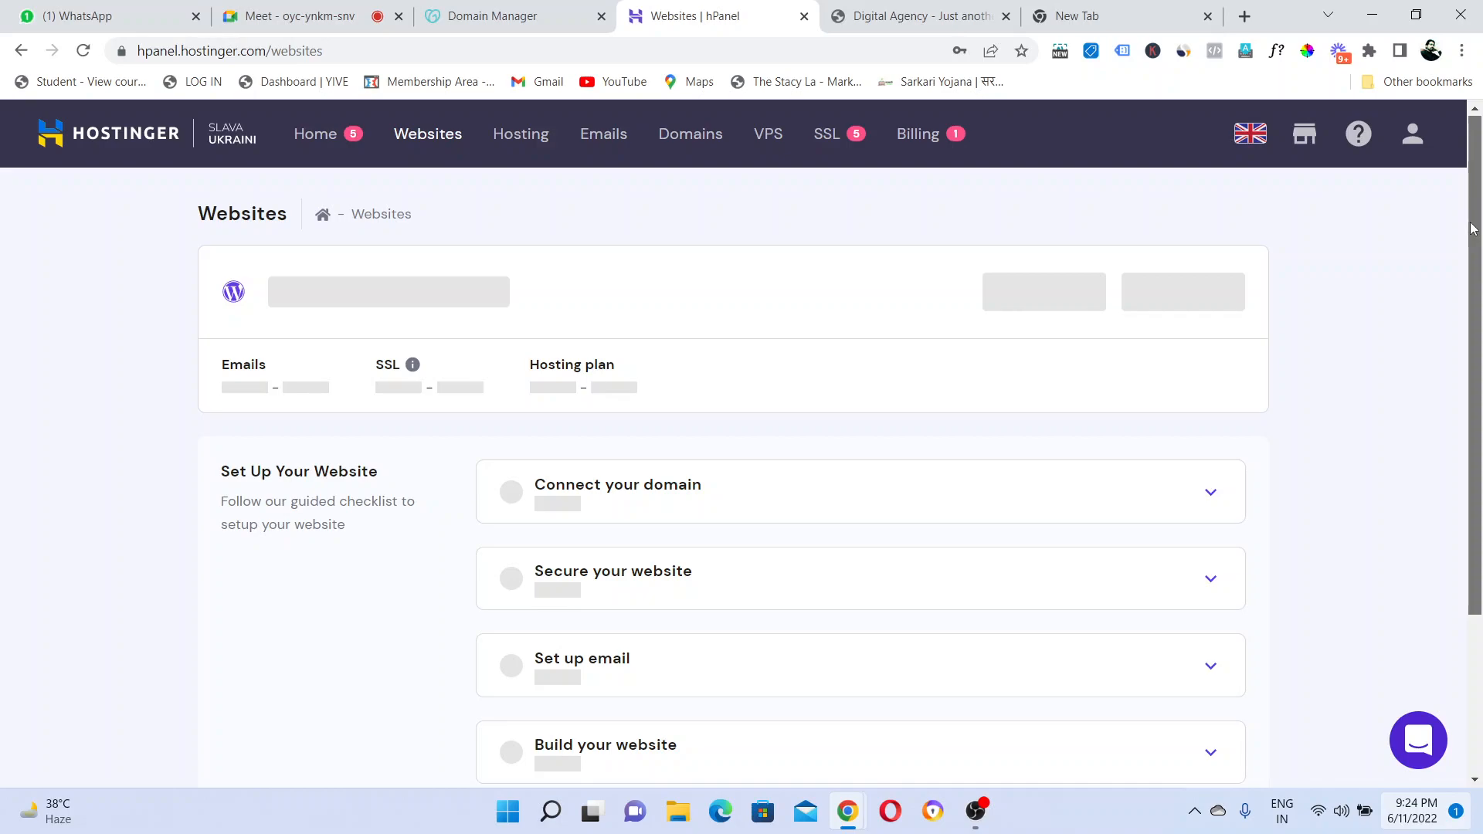
left_click(84, 51)
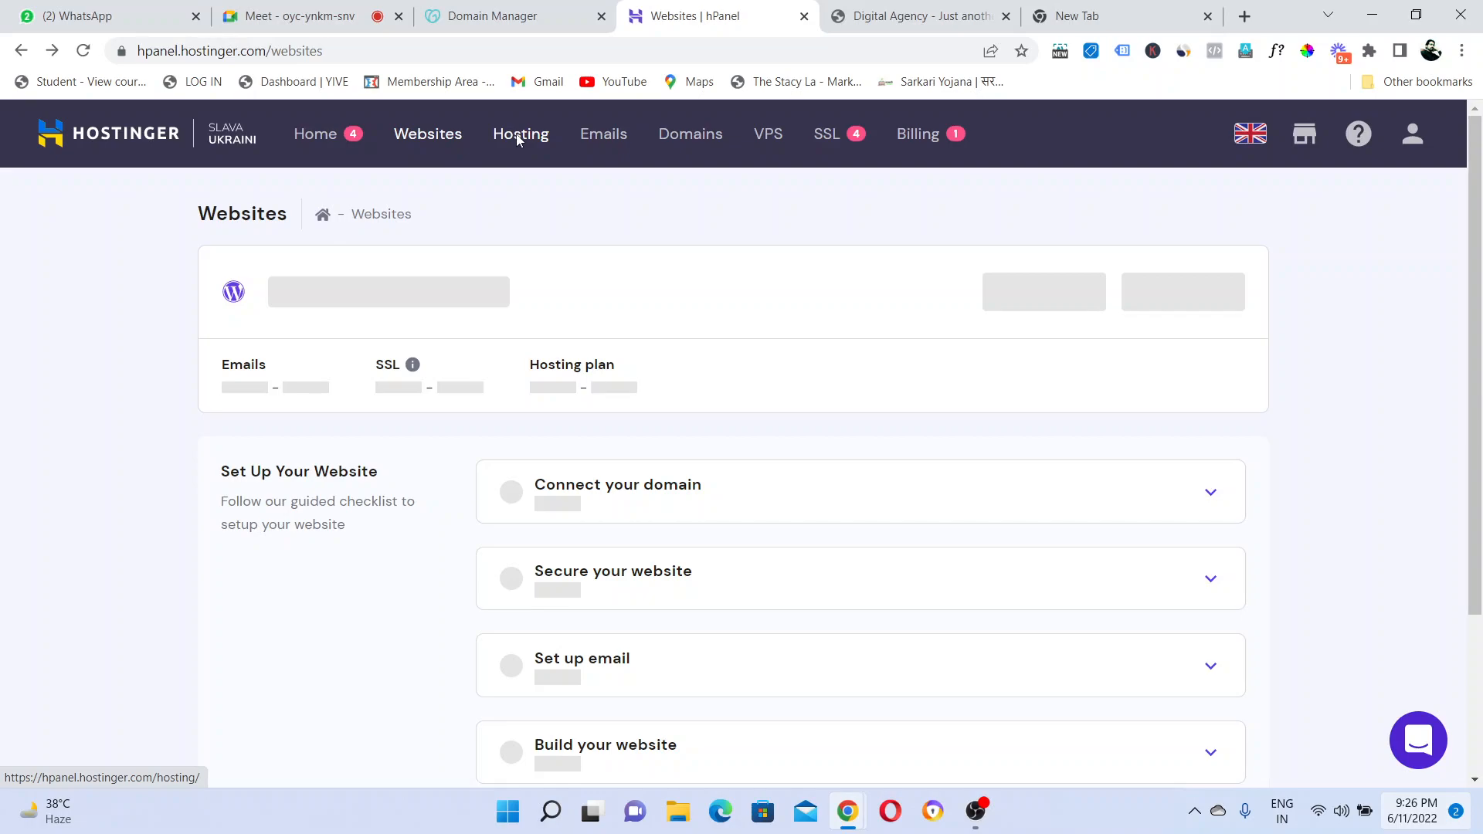
left_click(517, 137)
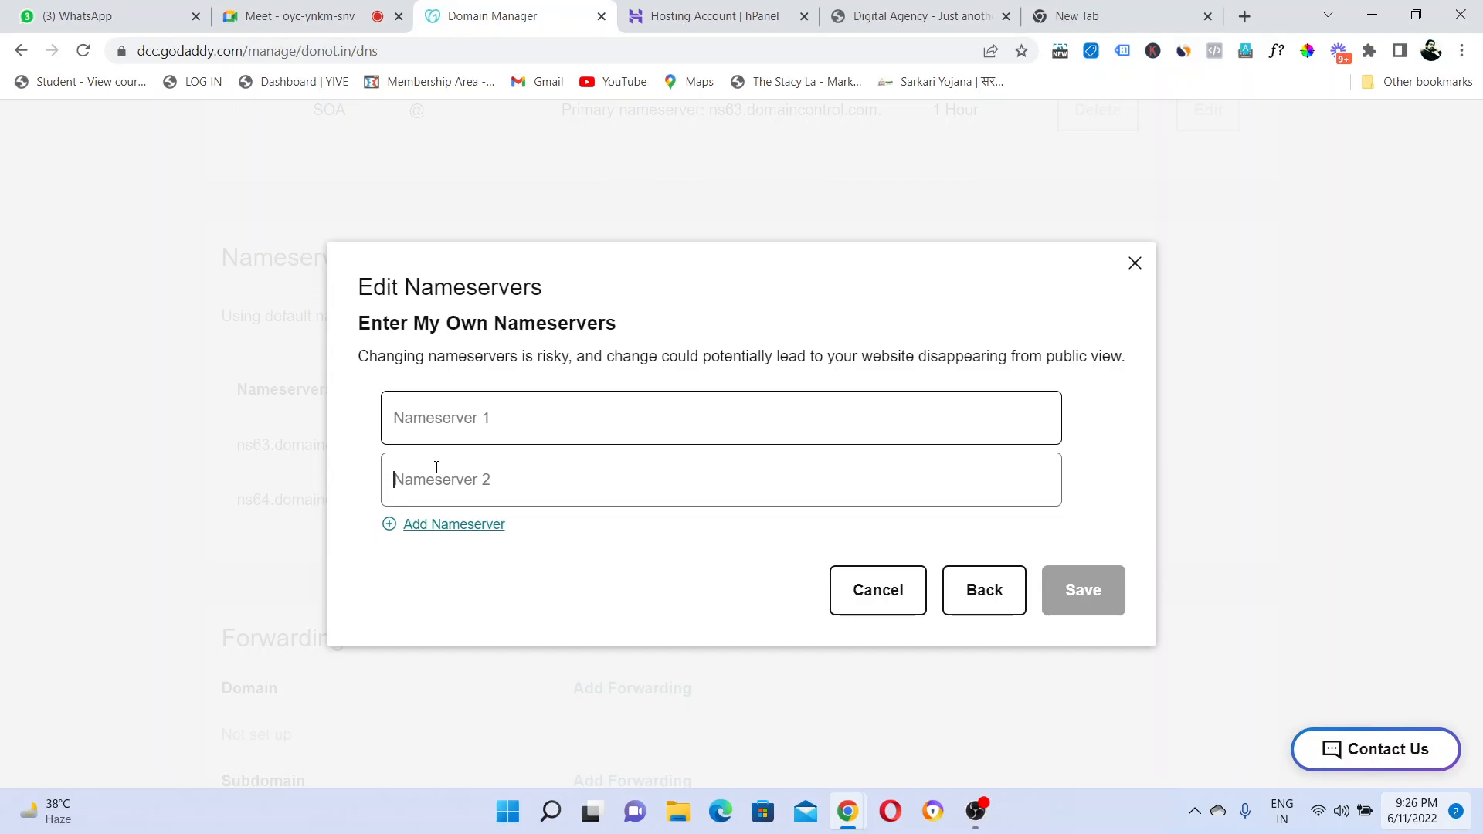
- Review thehayven.com's hosting account in Hostinger and return to the Digital Agency website
left_click(720, 16)
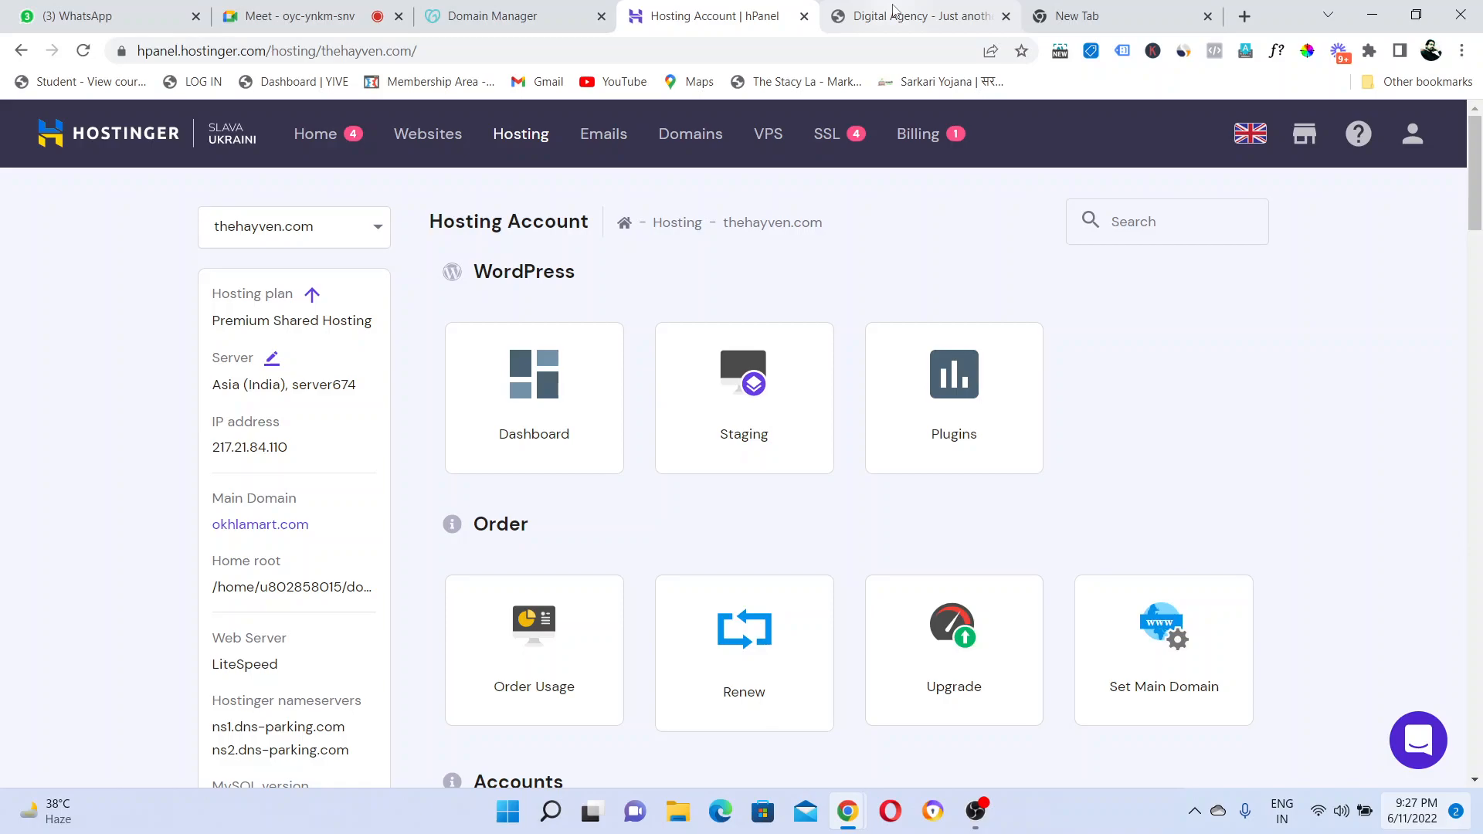
left_click(895, 12)
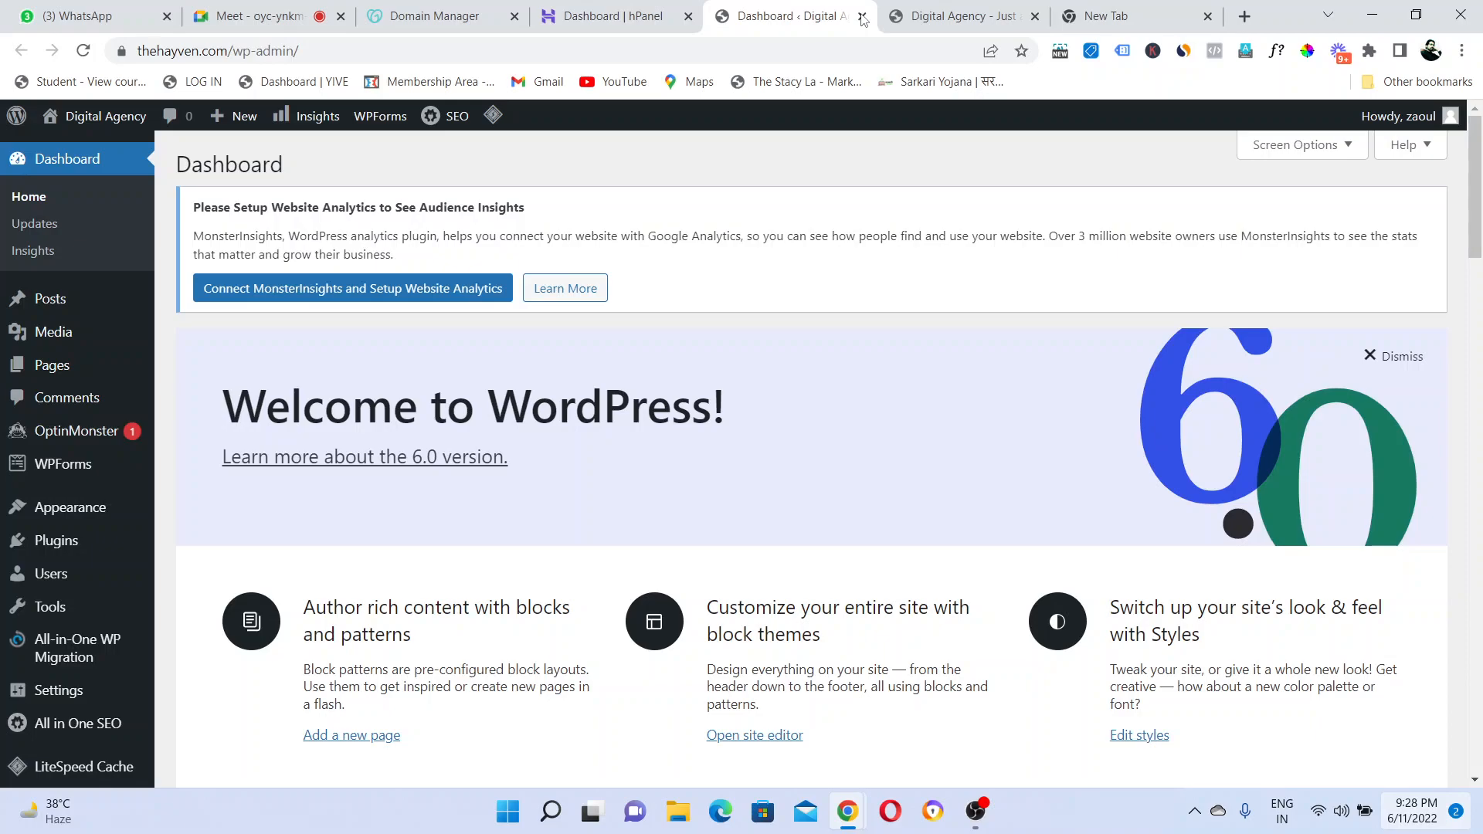
- Close the WordPress admin dashboard page of the Digital Agency site
left_click(862, 17)
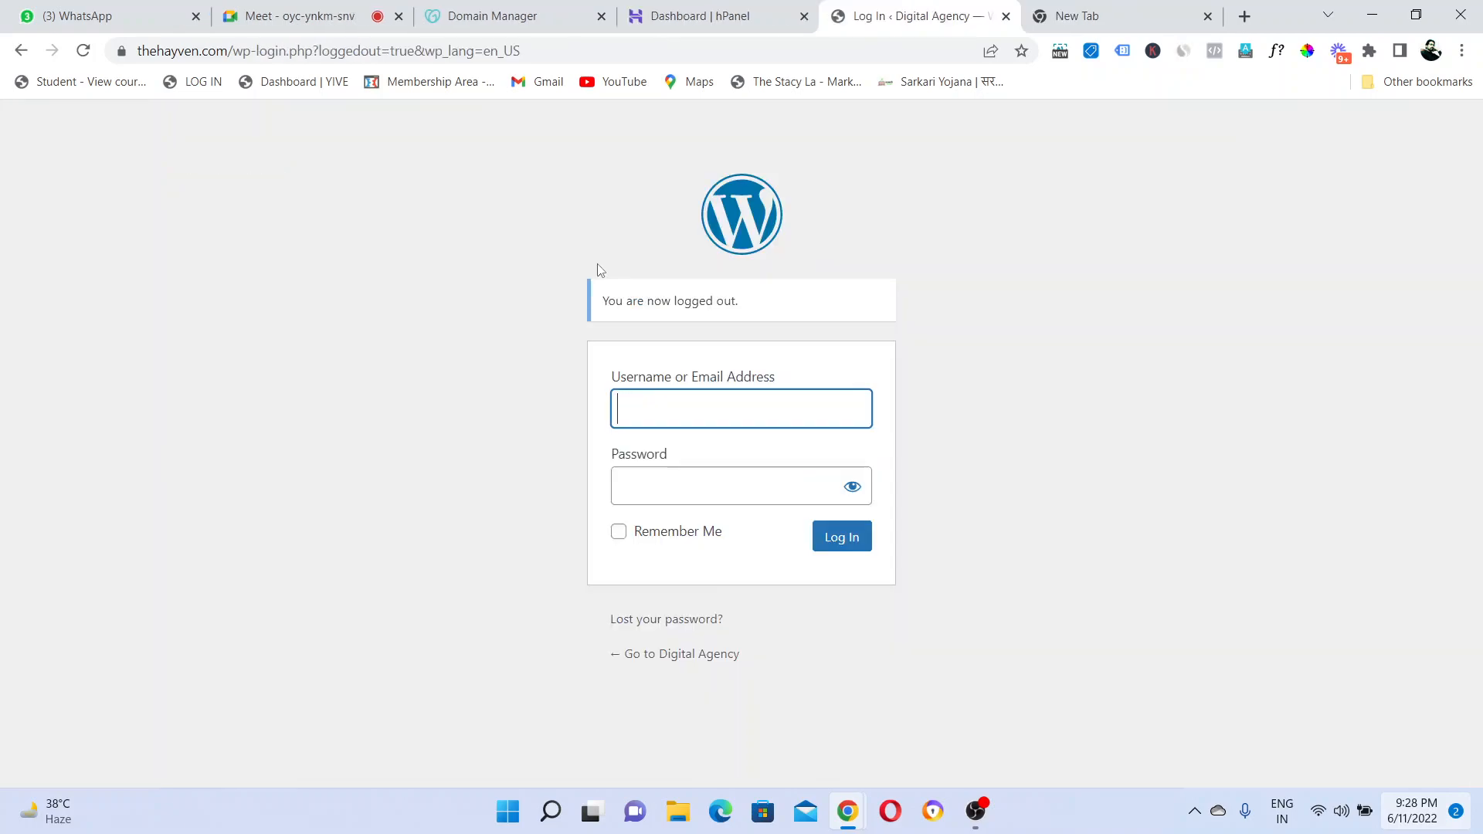
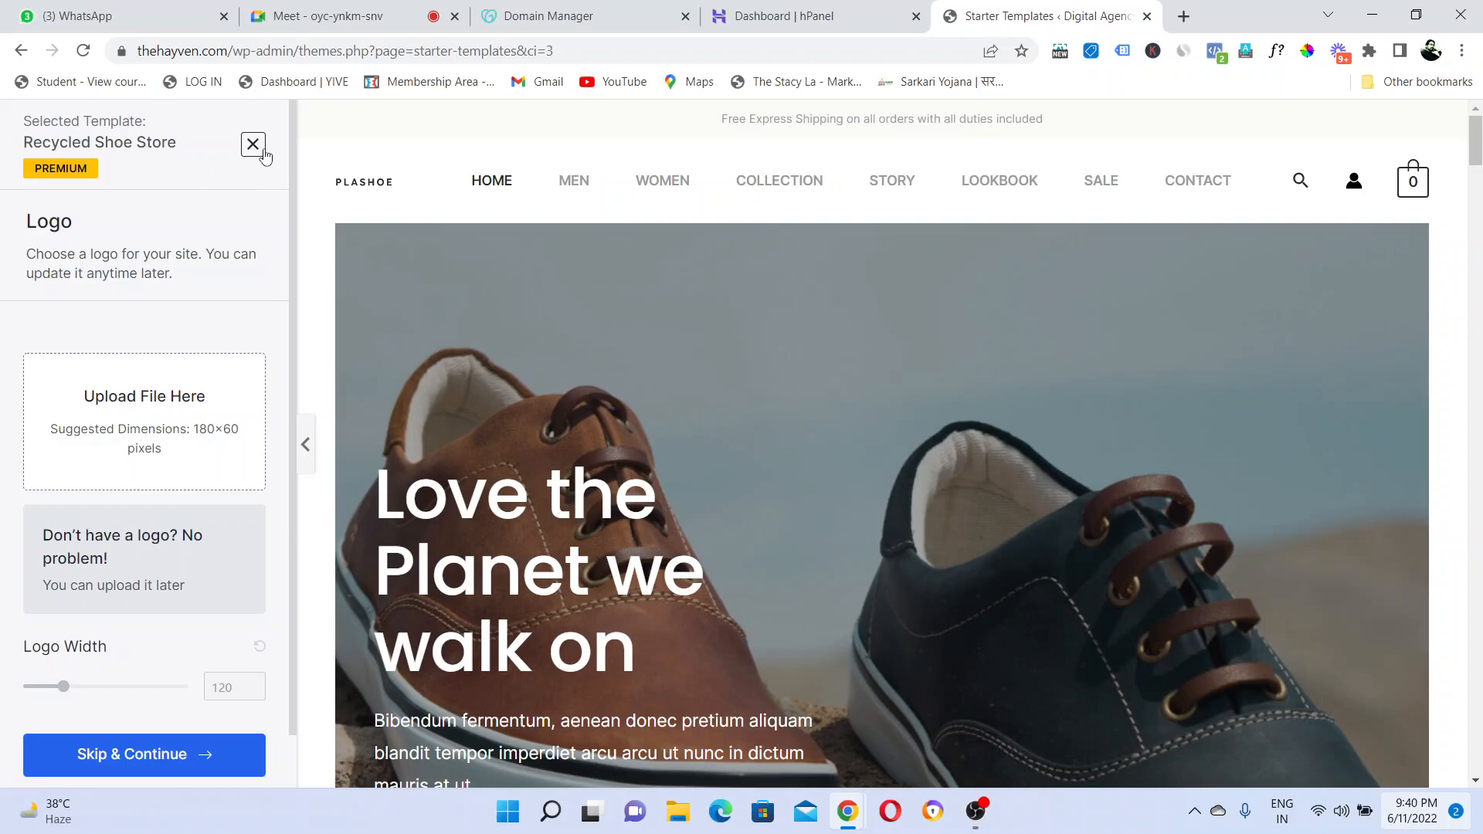
- Exit the Recycled Shoe Store starter template setup without importing it
left_click(253, 145)
left_click(1330, 445)
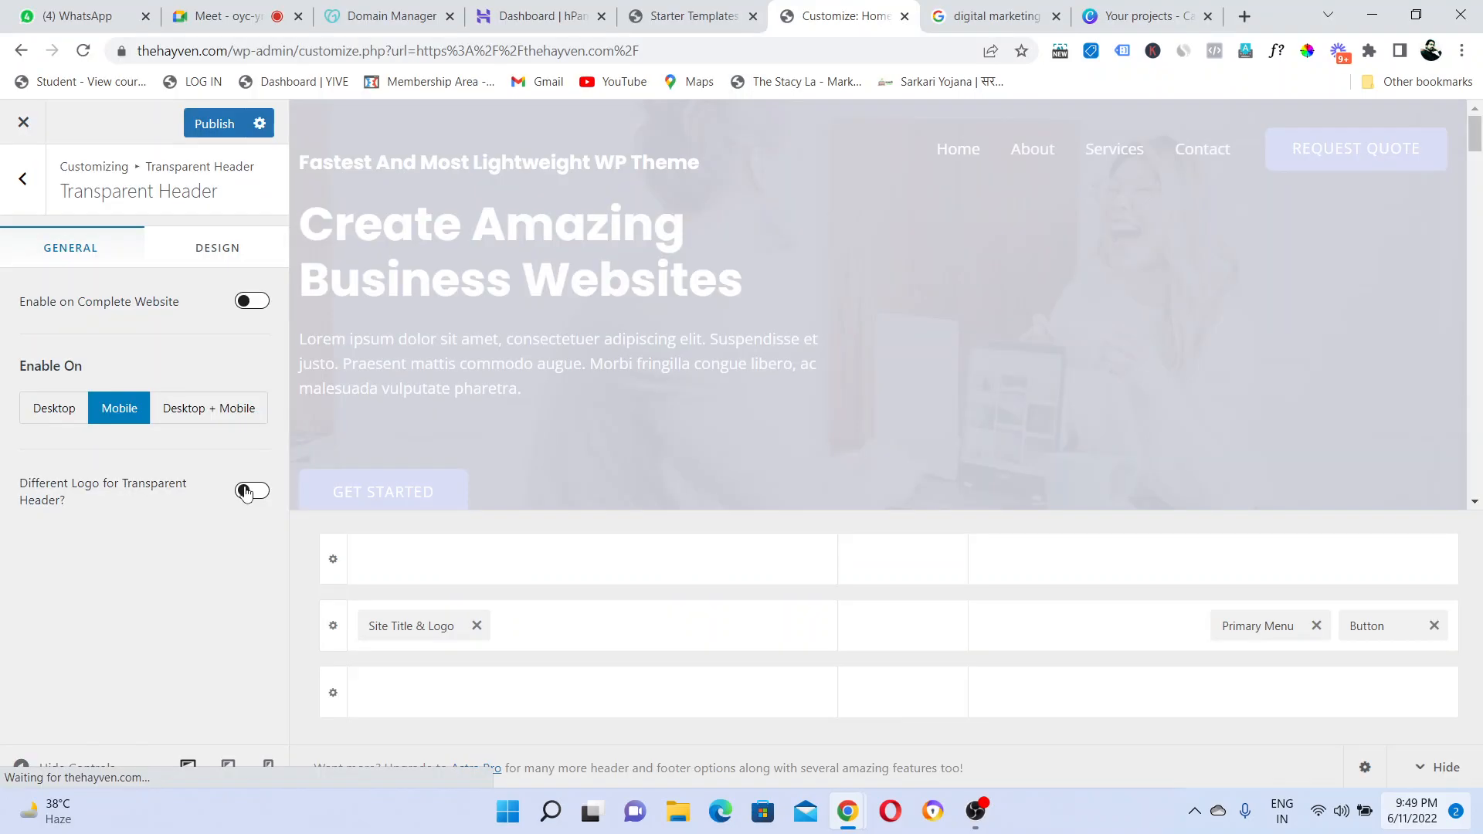
- Enable a different logo for the transparent header in the site's Customizer
left_click(246, 492)
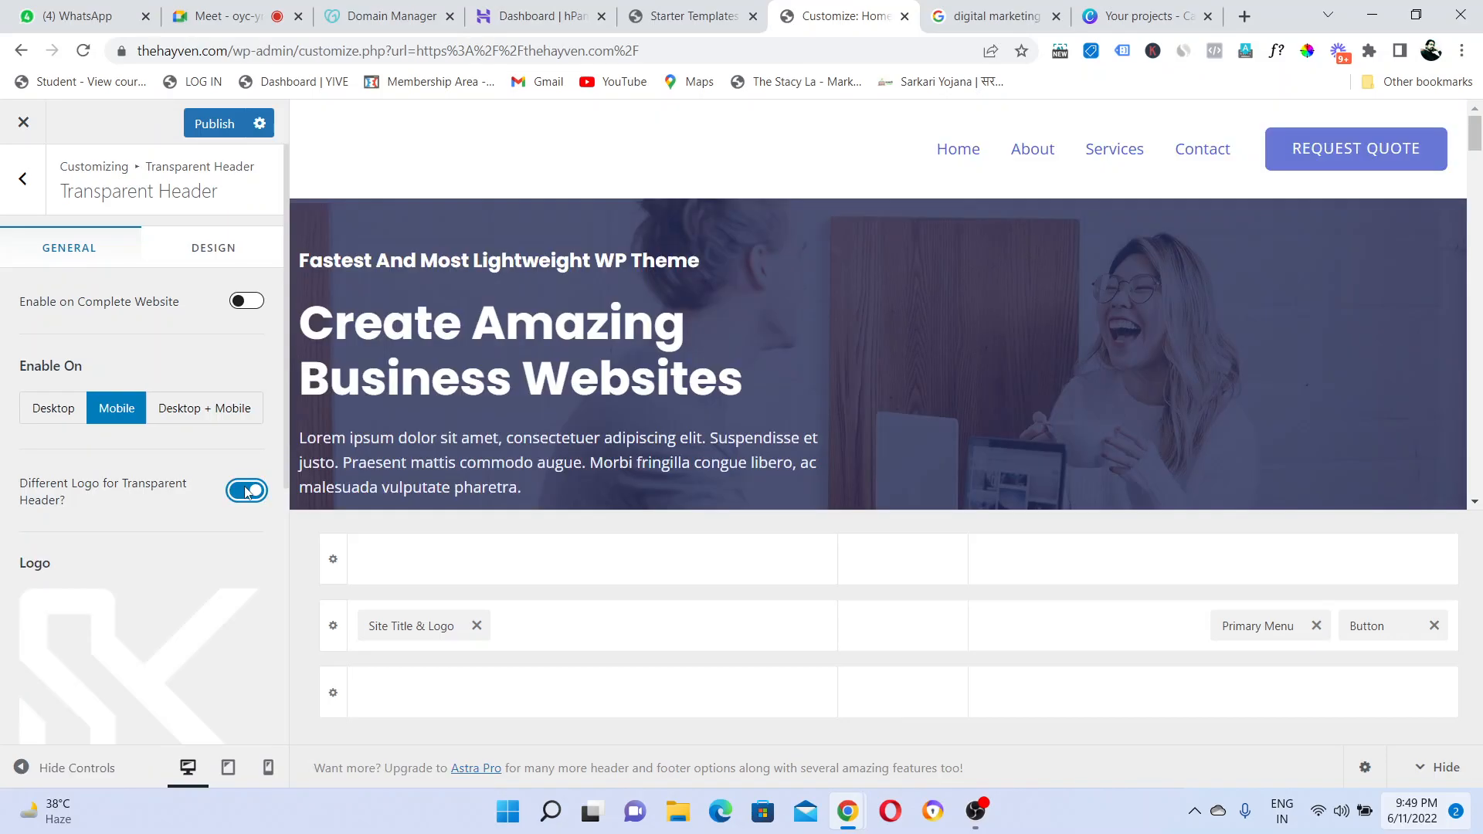
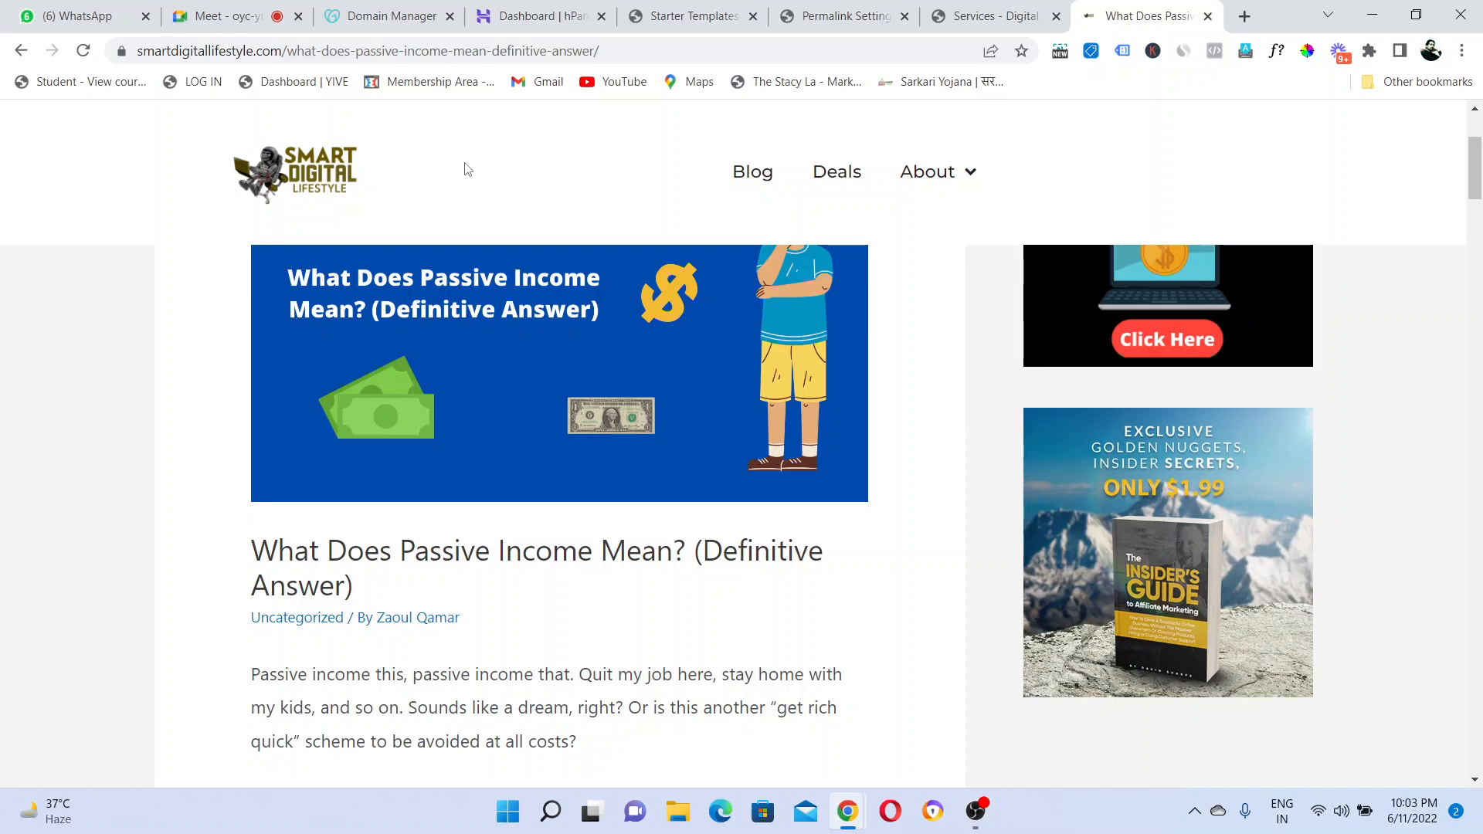
- Return from the passive income article to the site's Permalink Settings page
left_click(888, 14)
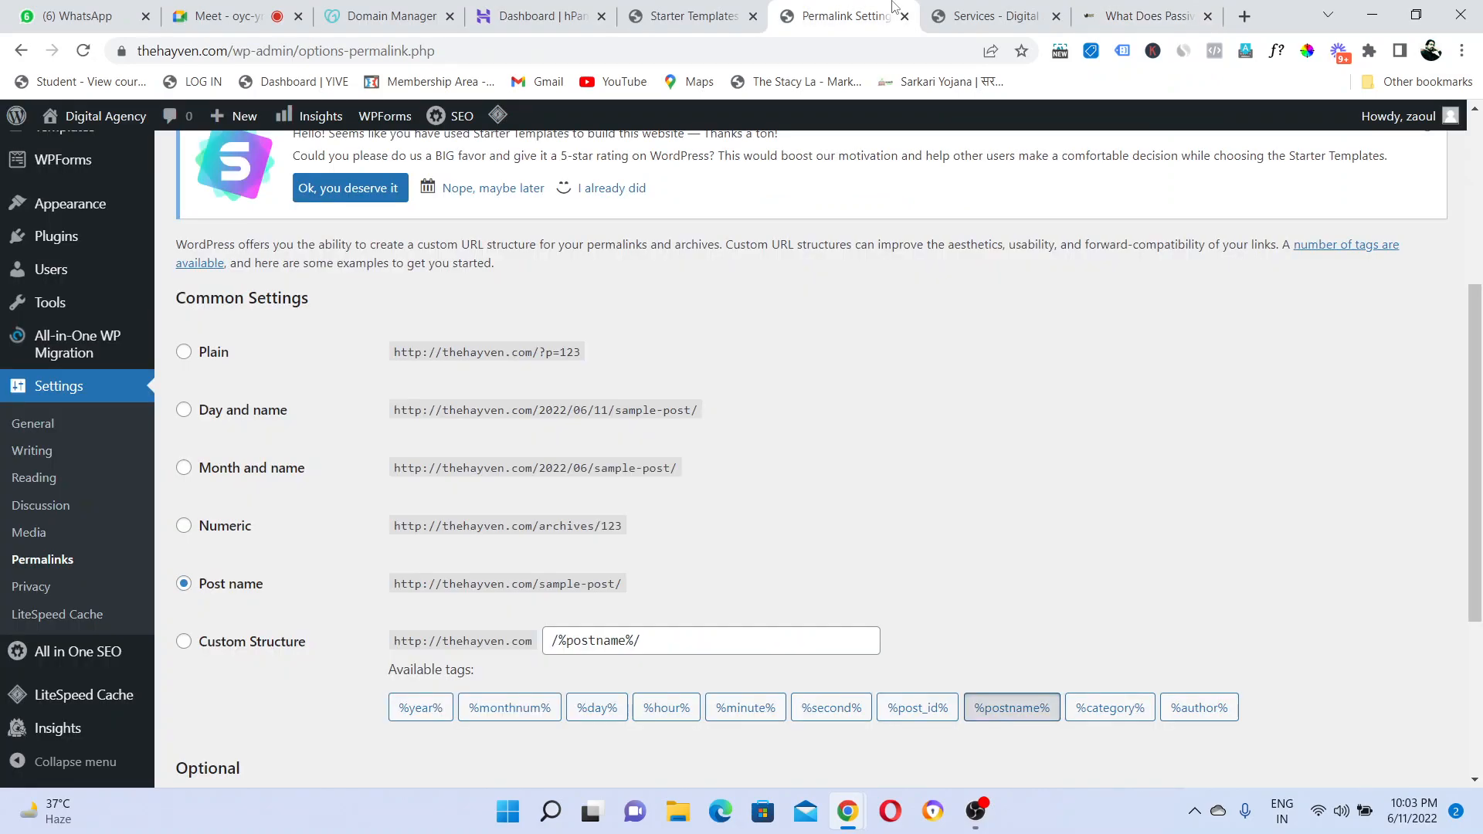
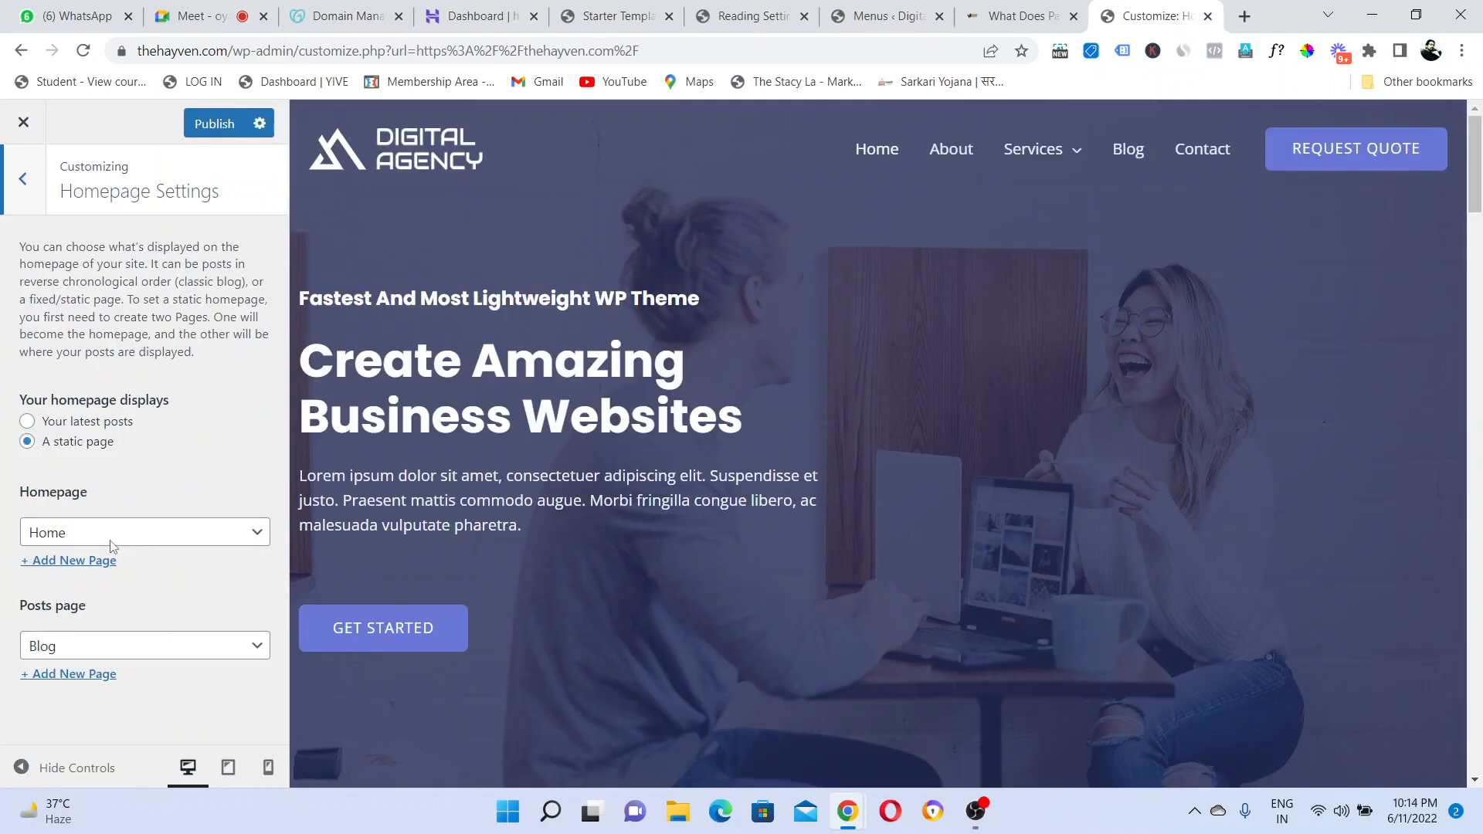
- Leave the Homepage Settings and return to the Customizer's main list of options
left_click(23, 180)
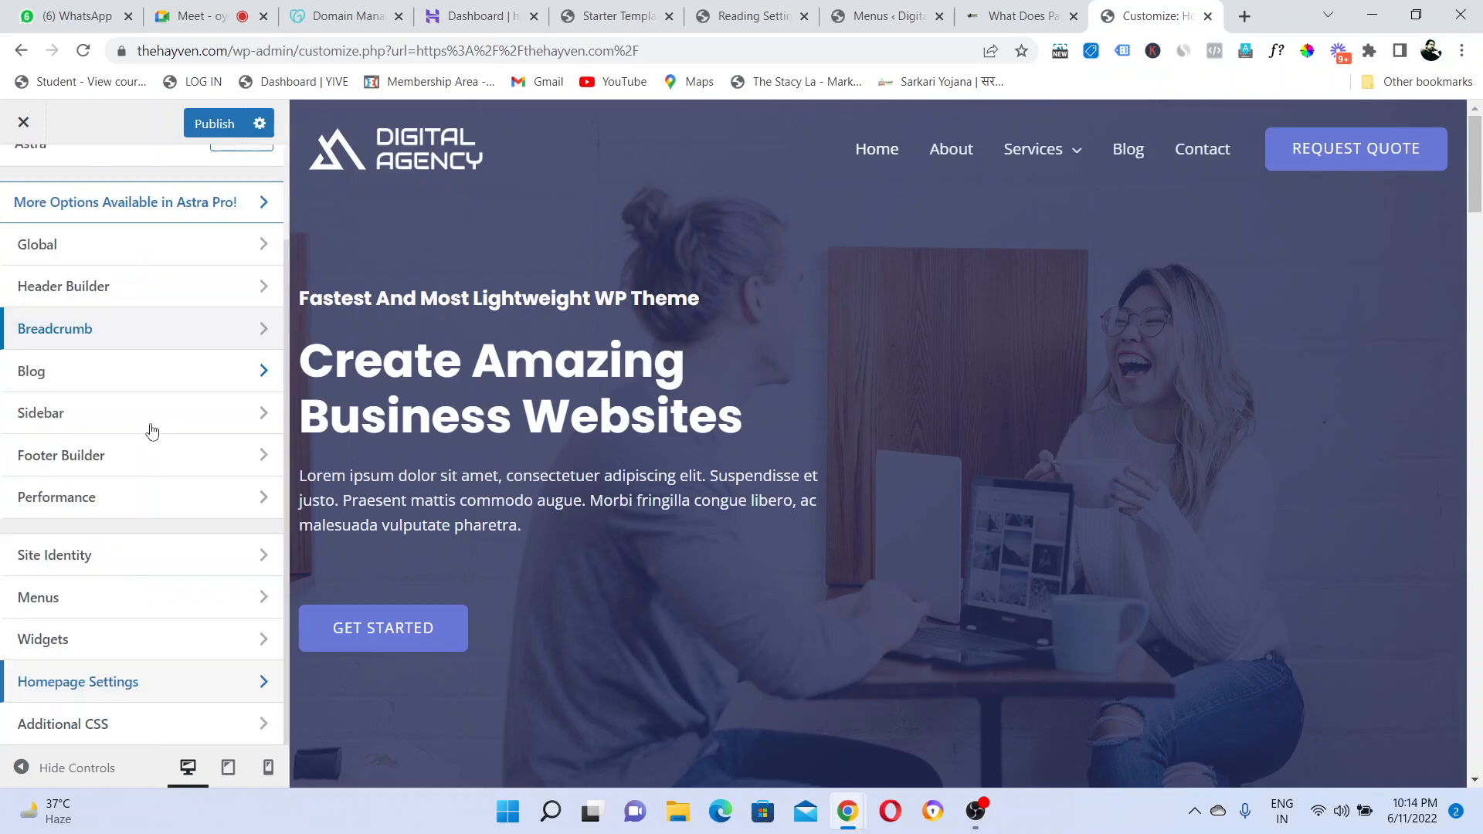
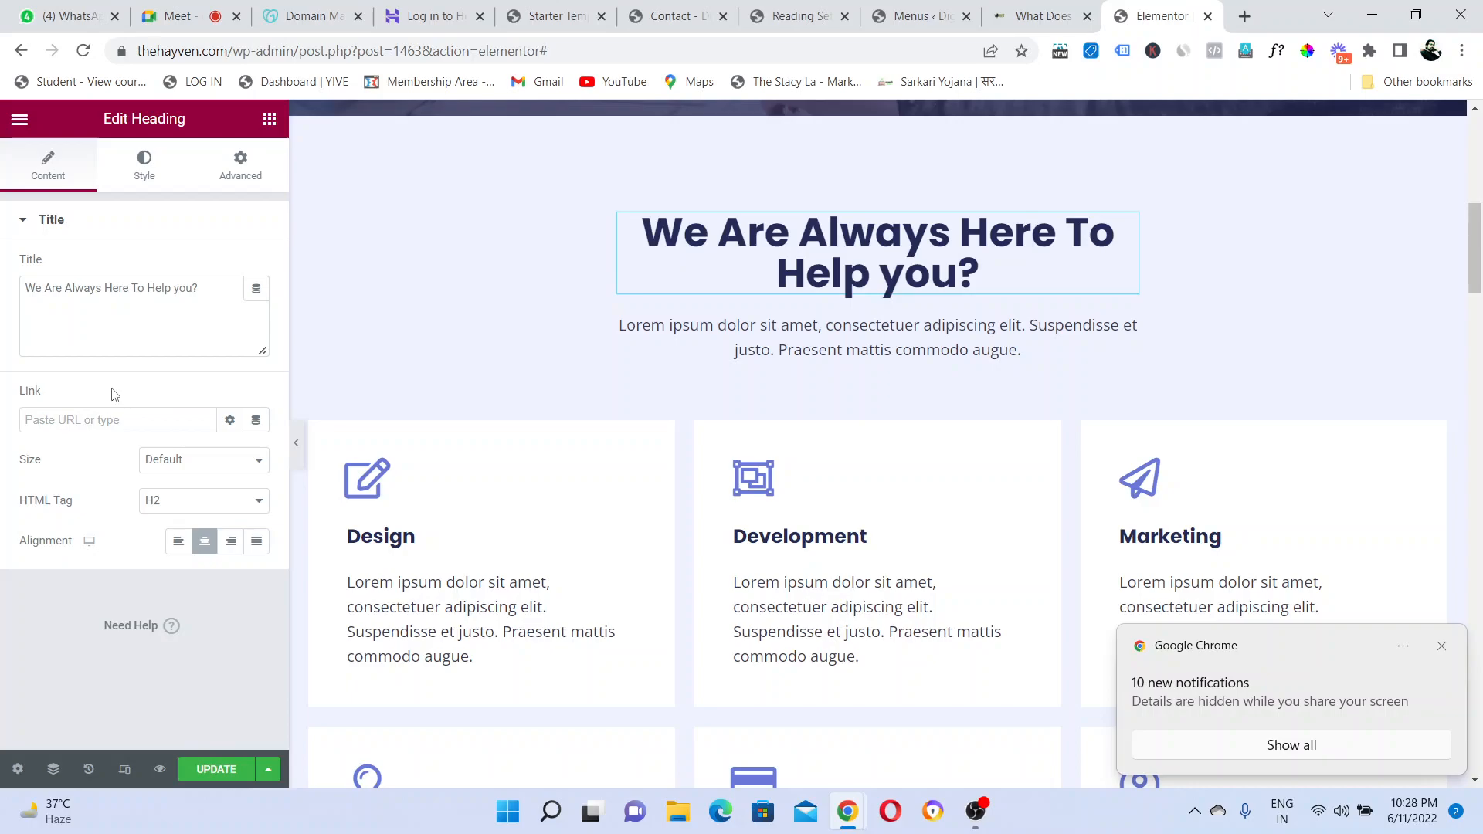
- Open the Design icon box below the "We Are Always Here To Help you?" heading for editing
left_click(362, 487)
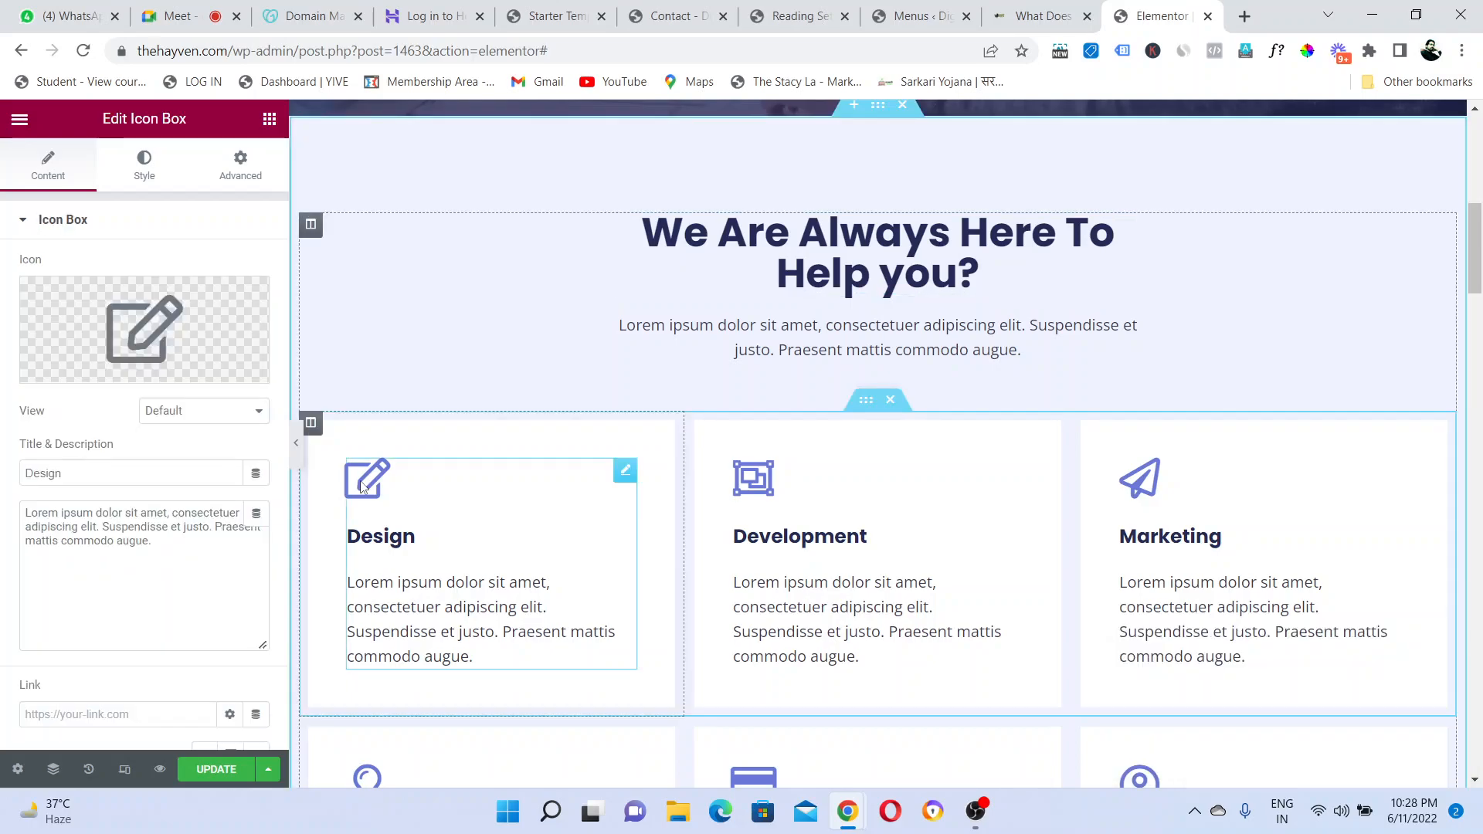